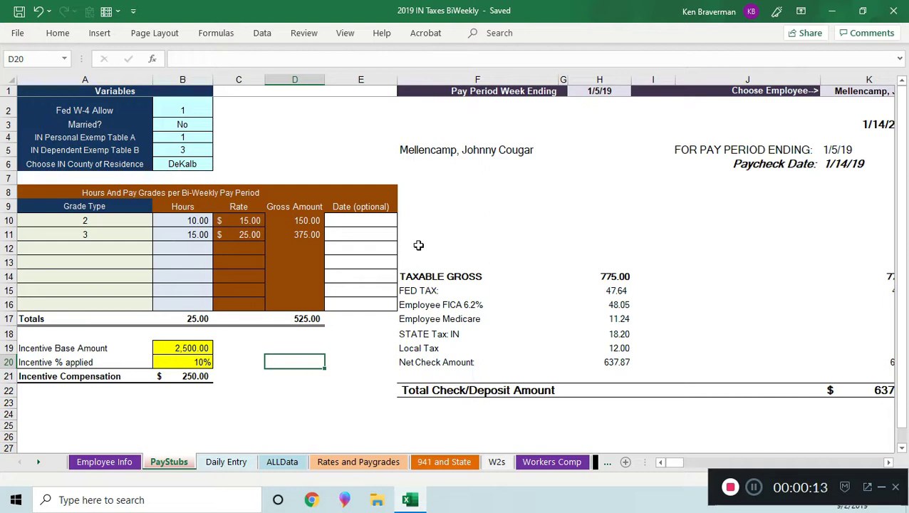
- Examine the Employee Info sheet, including the first employee's name, county of residence and the blank withholding fields
click(332, 127)
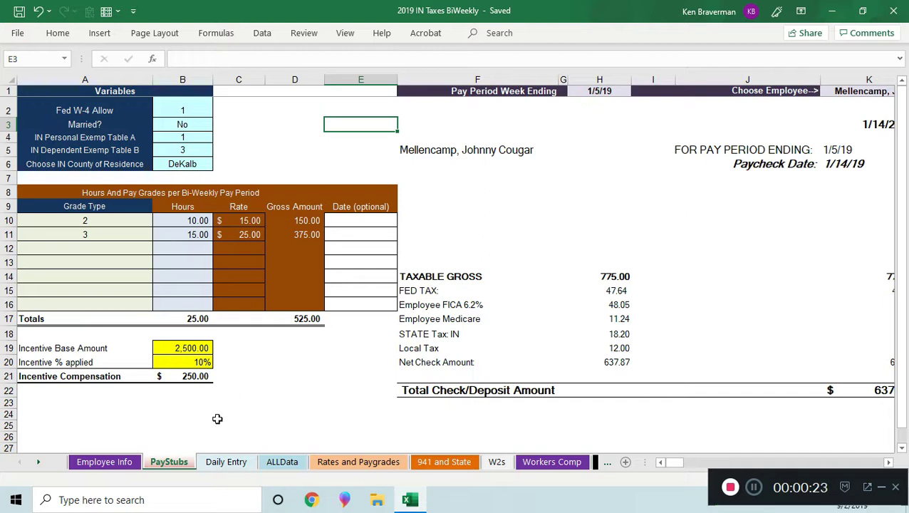
click(110, 462)
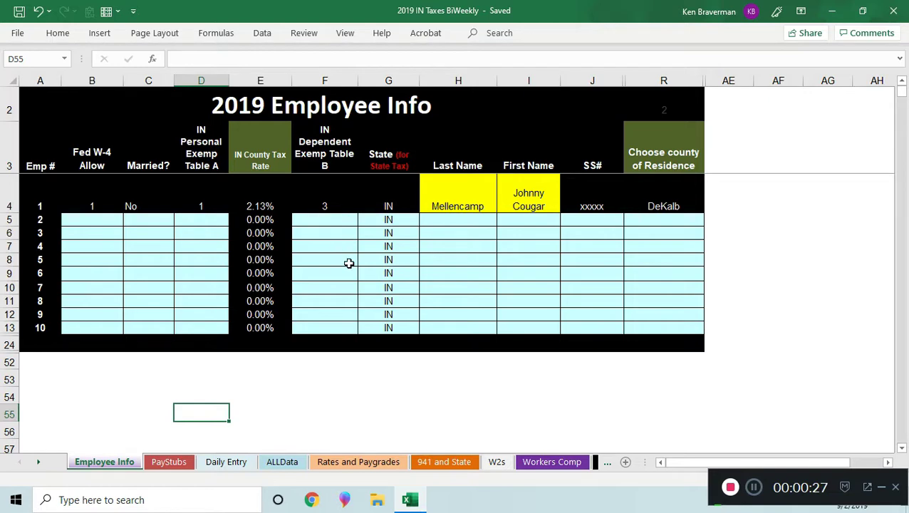
click(329, 247)
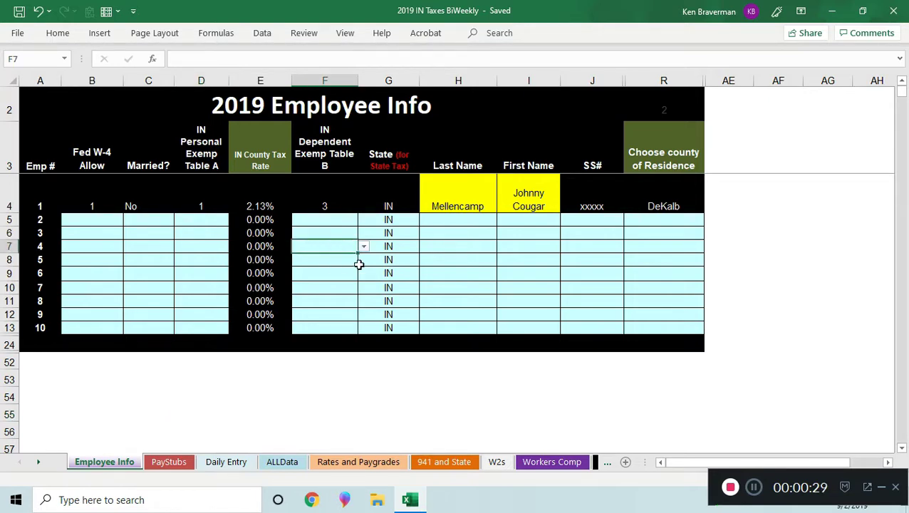
scroll(381, 270, up, 1)
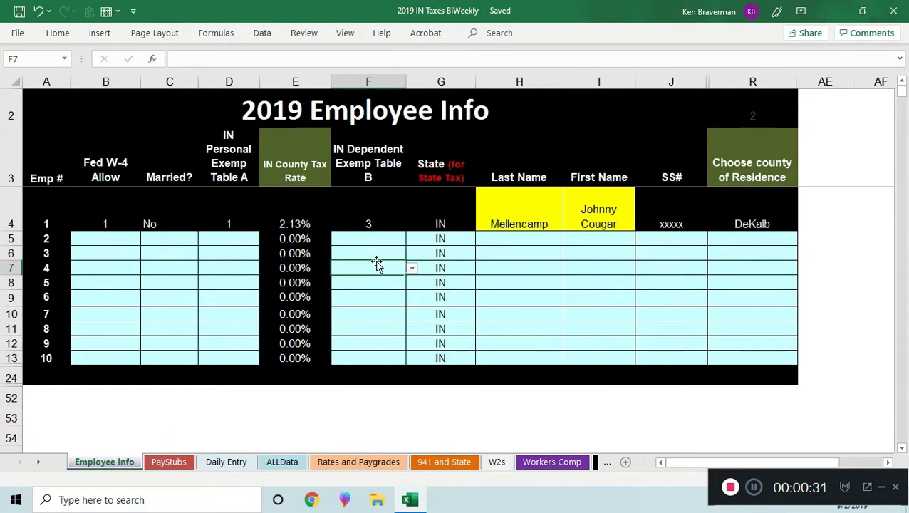
click(566, 202)
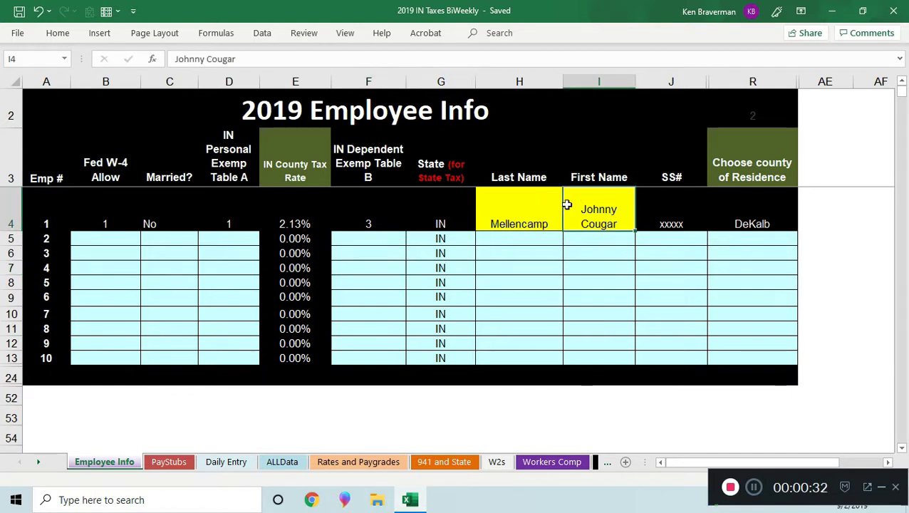
click(529, 217)
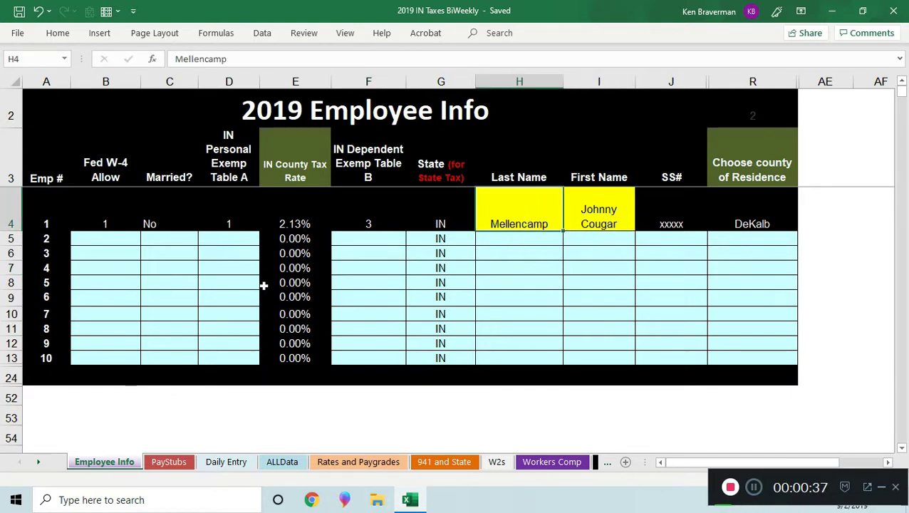
click(721, 224)
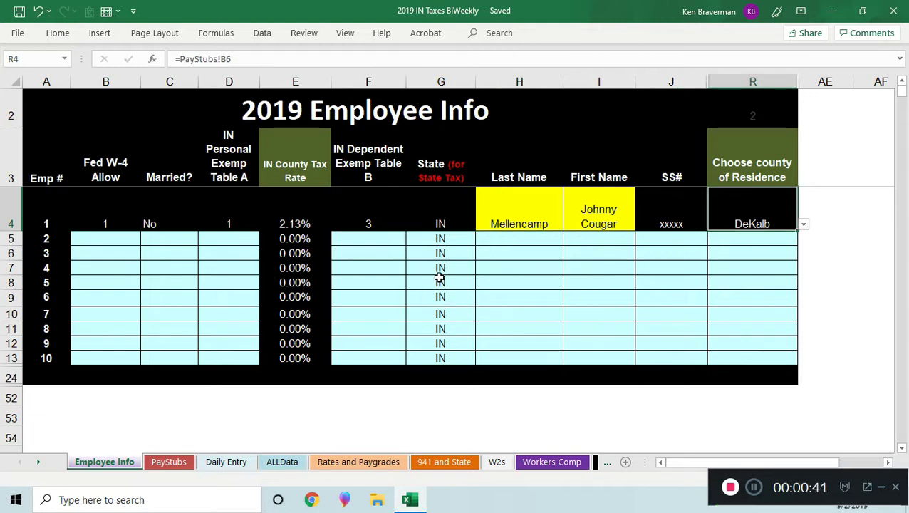
click(194, 267)
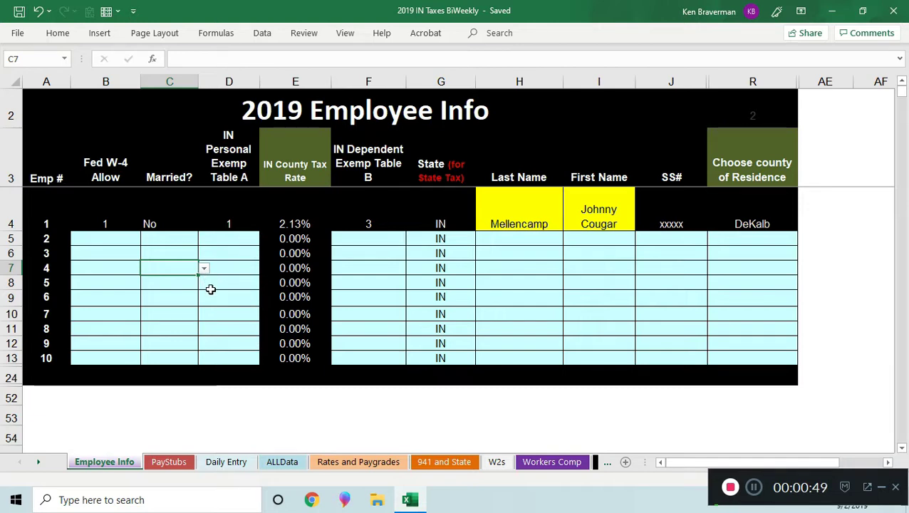
- Examine the tax variables on the PayStubs sheet, especially the Indiana personal and dependent exemption entries
click(174, 467)
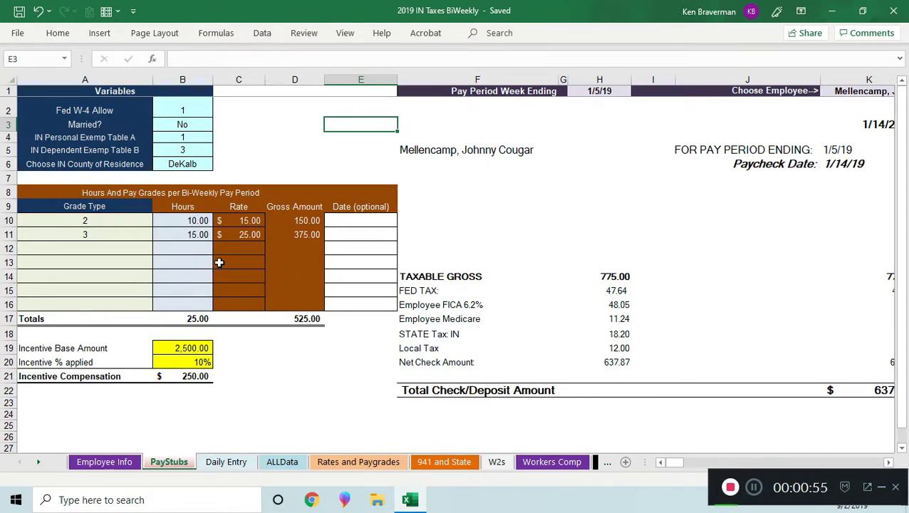
scroll(220, 262, up, 1)
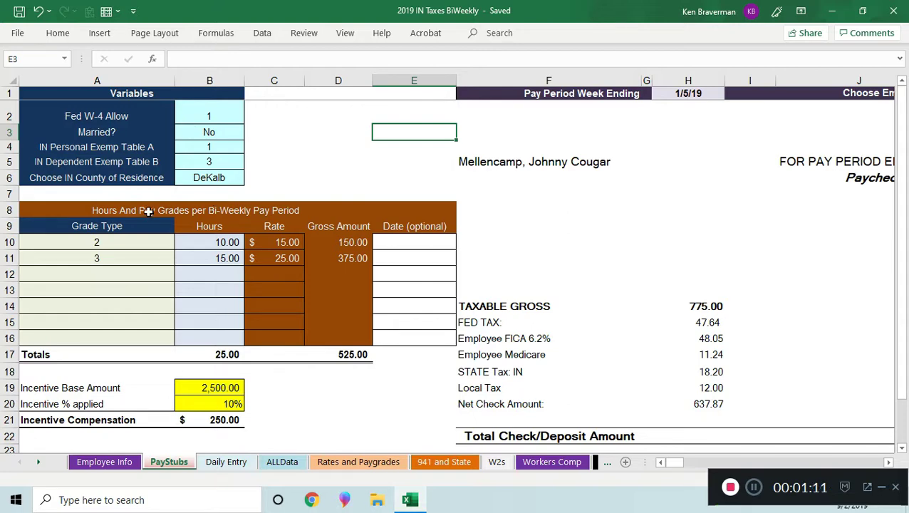
click(192, 166)
click(140, 152)
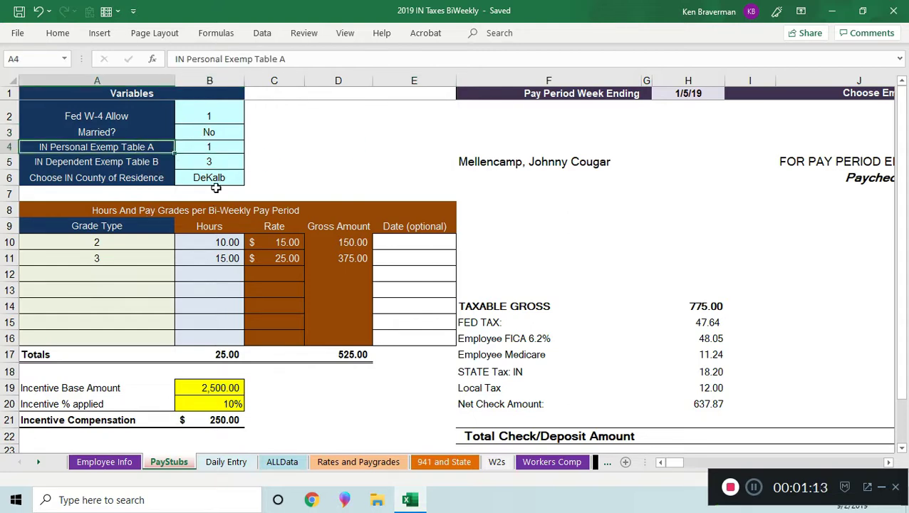
scroll(228, 228, up, 1)
click(131, 172)
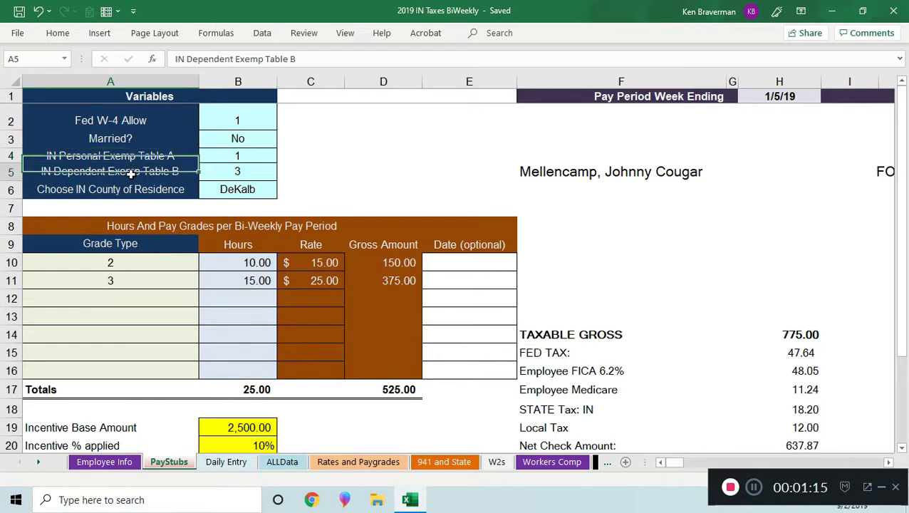
click(137, 158)
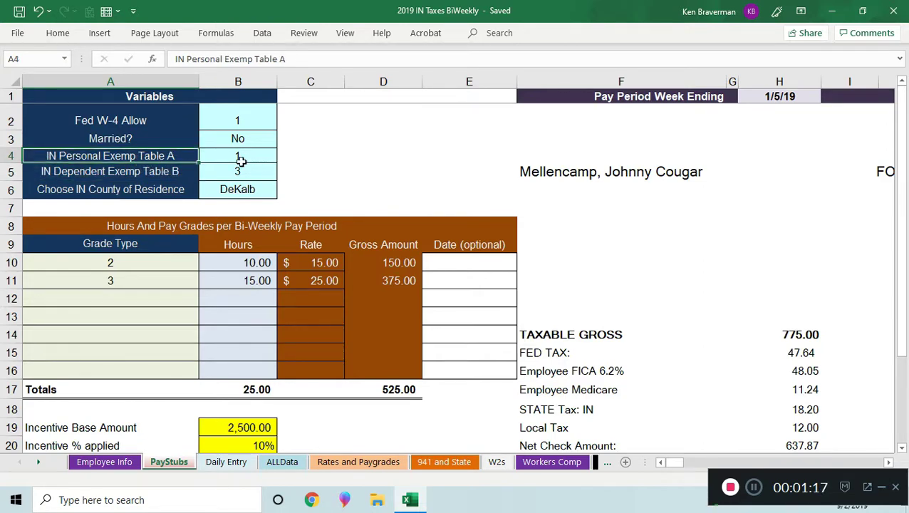
click(164, 168)
- Set IN Personal Exemp Table A to 2 in the PayStubs variables
click(218, 156)
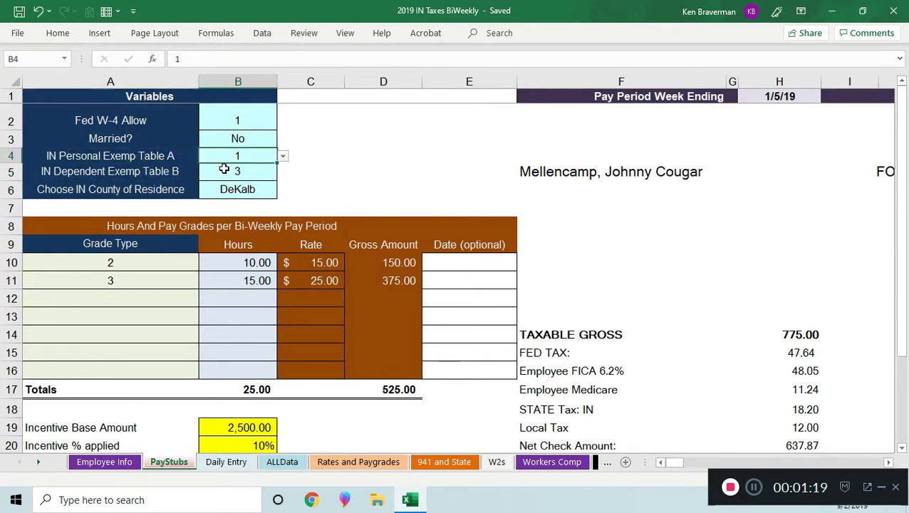
click(282, 157)
click(275, 178)
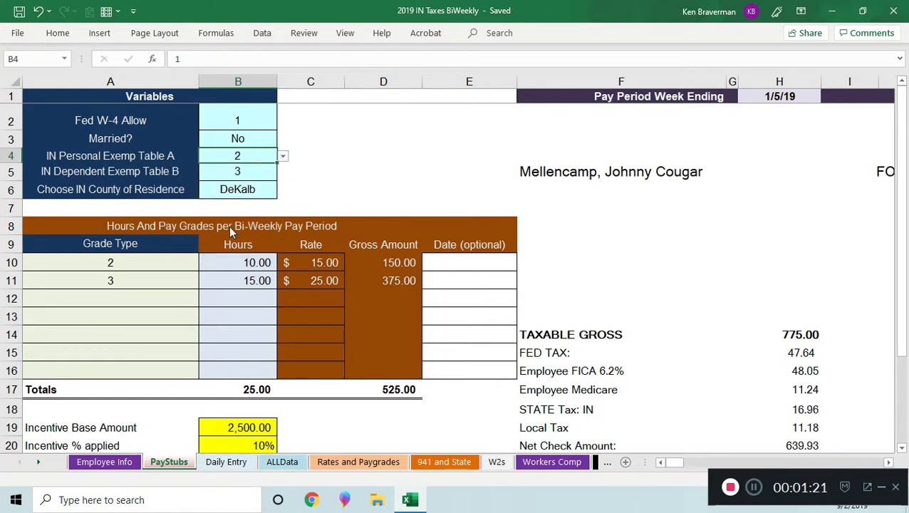
- Change the IN Personal Exemp Table A value to 4
scroll(260, 250, down, 2)
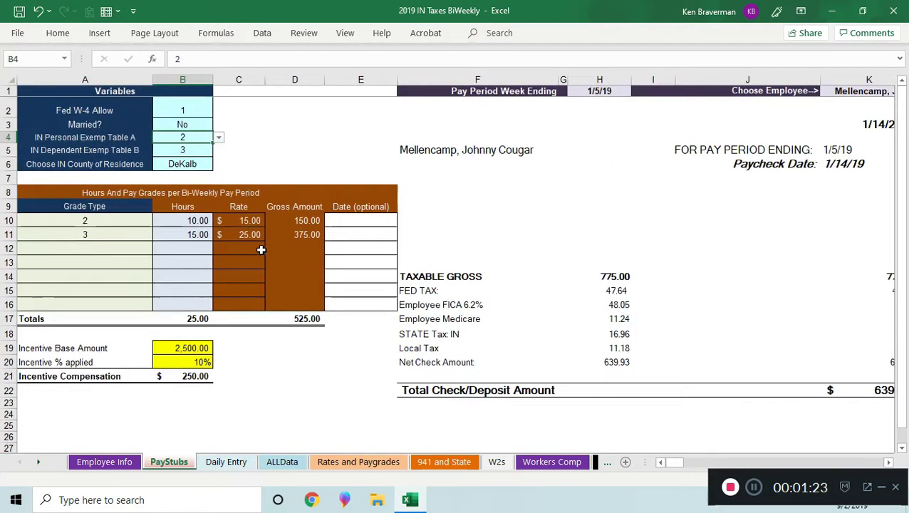
click(219, 144)
drag(214, 138, 205, 139)
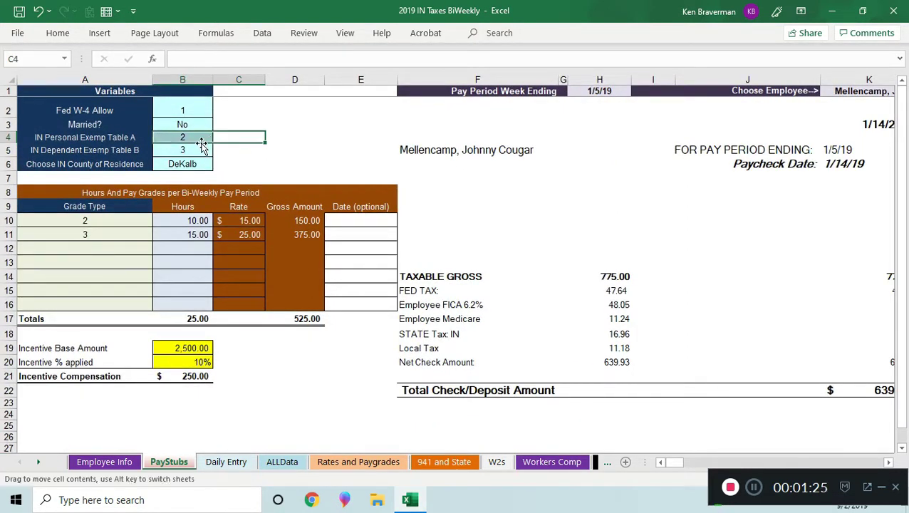
click(195, 137)
click(219, 143)
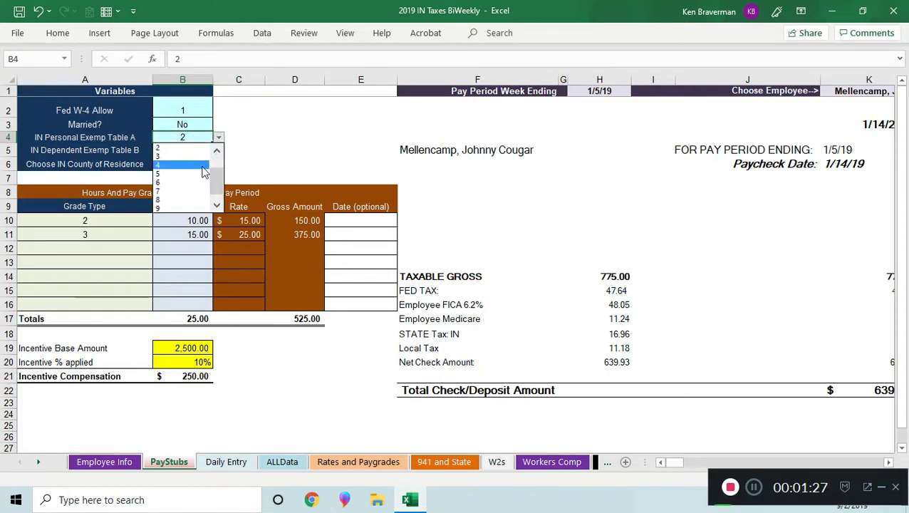
click(203, 170)
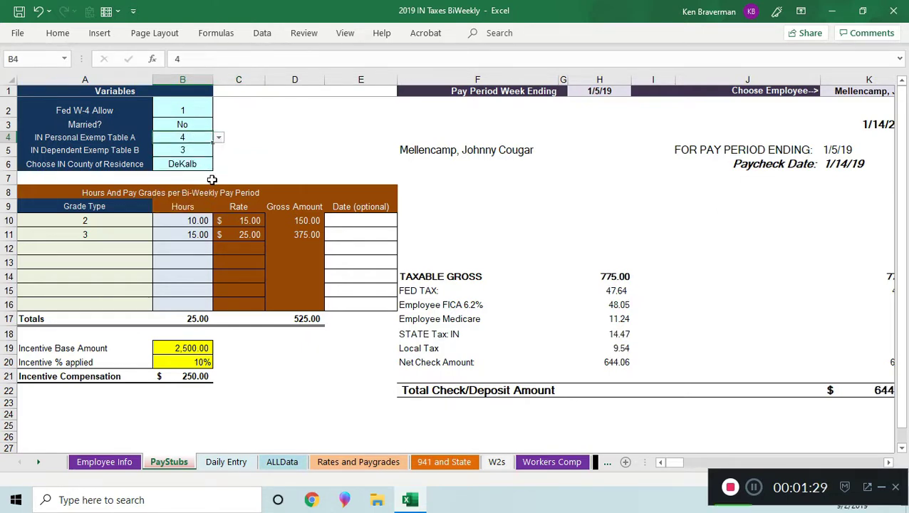
- Narrow column J so the whole pay stub fits in view, and set IN Personal Exemp Table A back to 2
drag(823, 76, 724, 76)
click(219, 138)
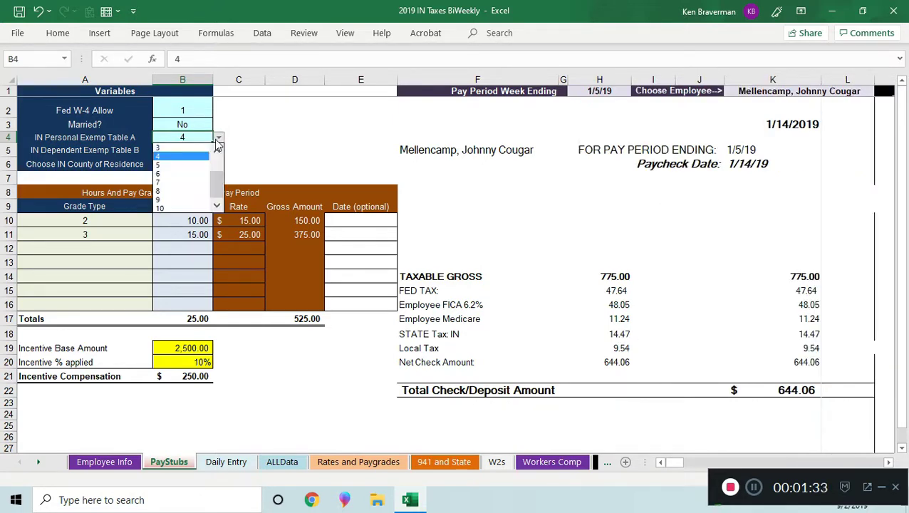
click(218, 152)
click(178, 149)
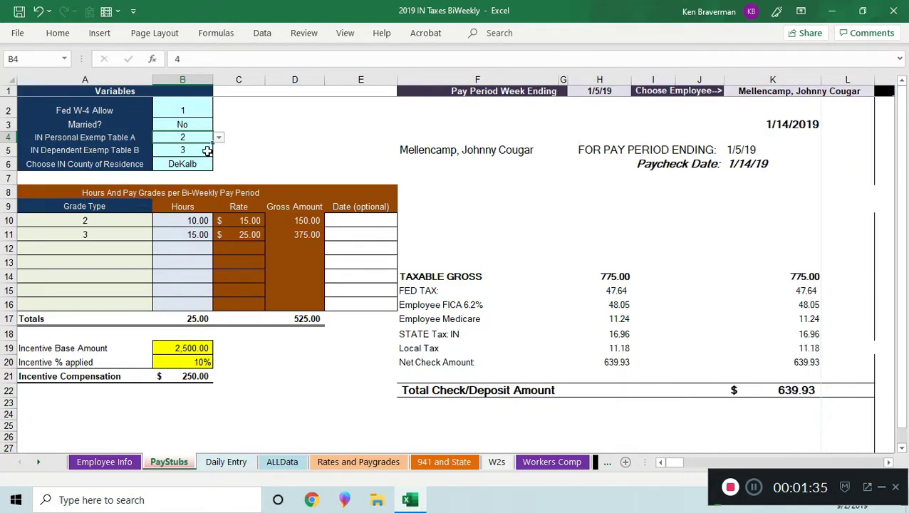
- Try values of 4 and 5 for IN Dependent Exemp Table B
click(204, 153)
click(219, 150)
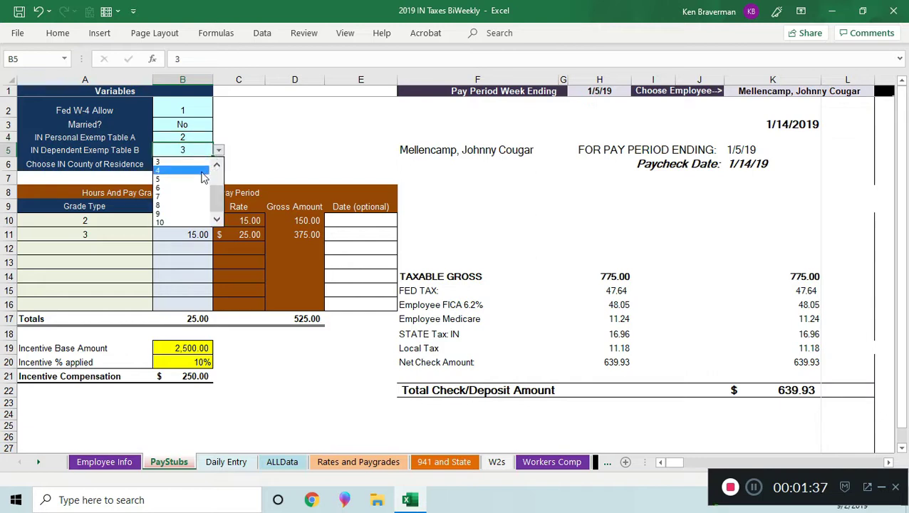
click(203, 172)
click(218, 154)
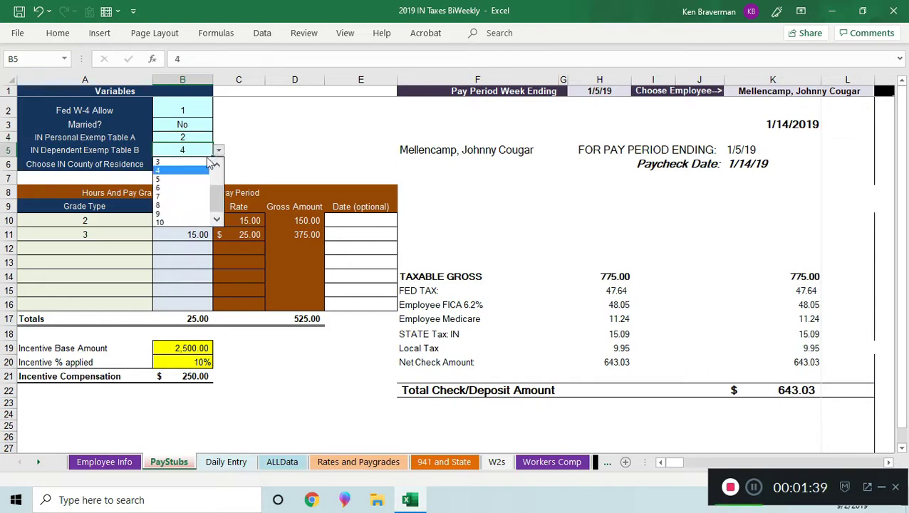
click(191, 186)
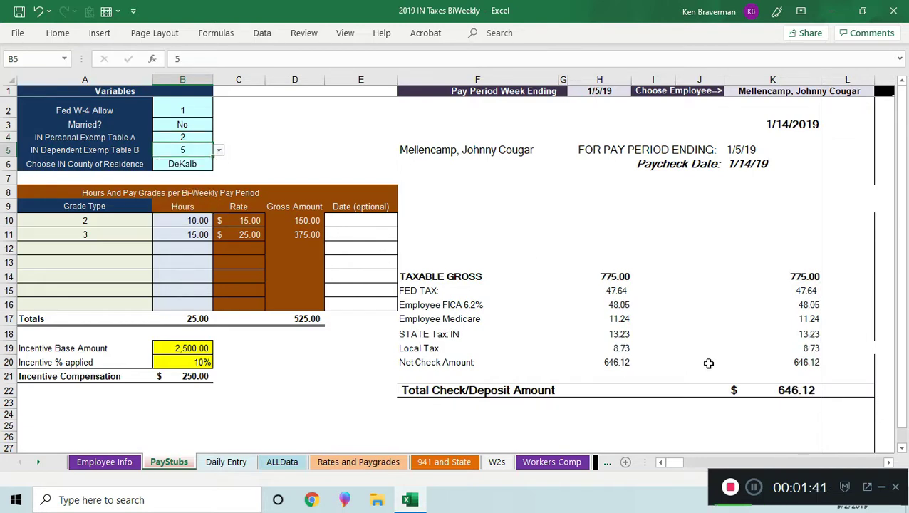
- Set IN Dependent Exemp Table B to 2
click(219, 151)
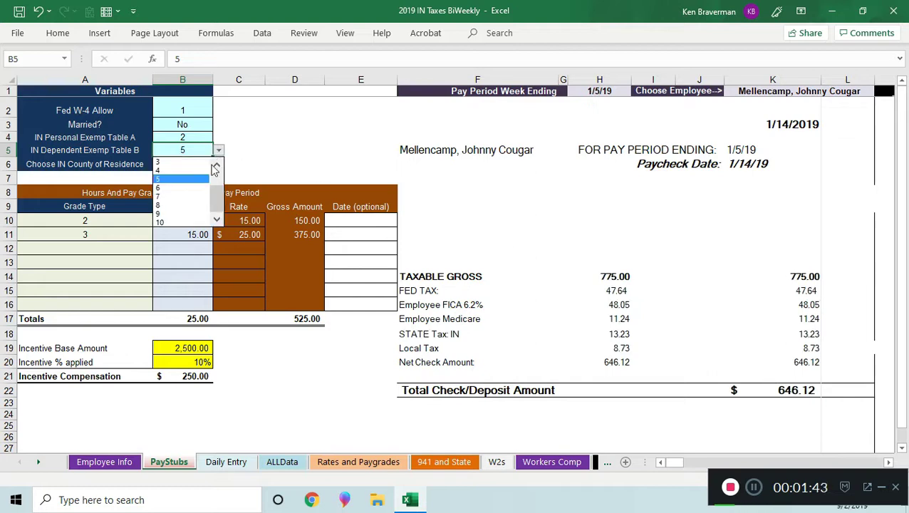
click(185, 171)
click(296, 135)
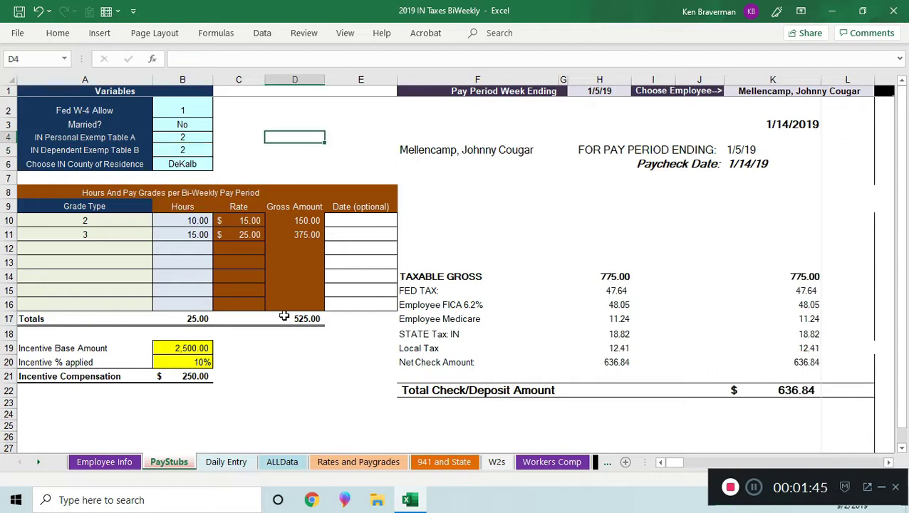
- Change the grade type in the first row of the hours and pay grades table to 5
scroll(142, 285, up, 1)
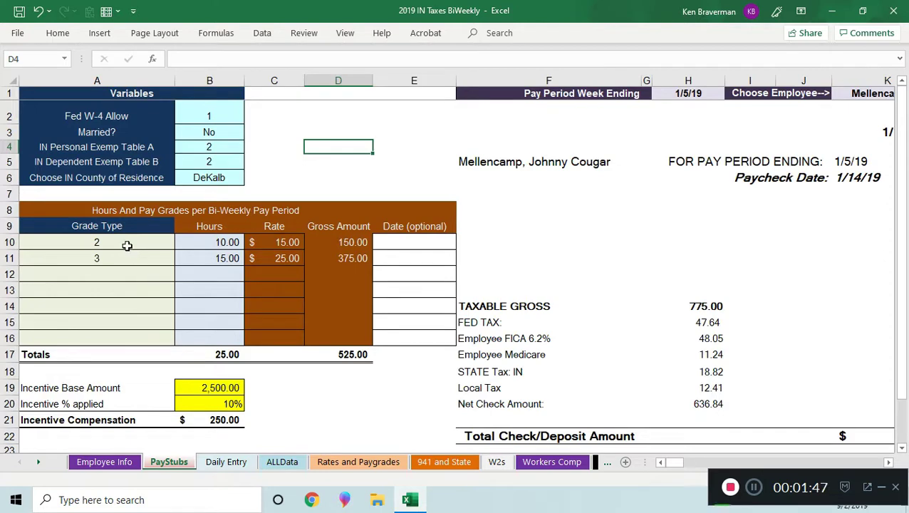
click(162, 241)
click(180, 242)
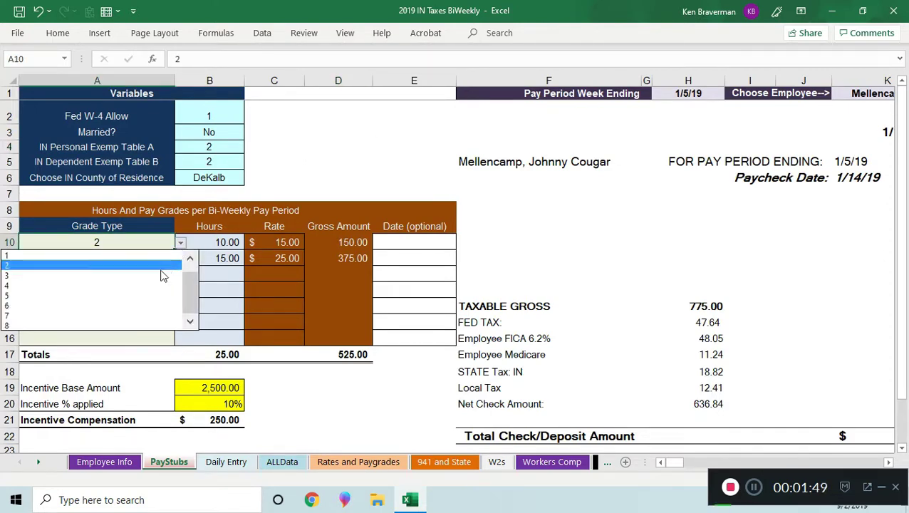
click(148, 295)
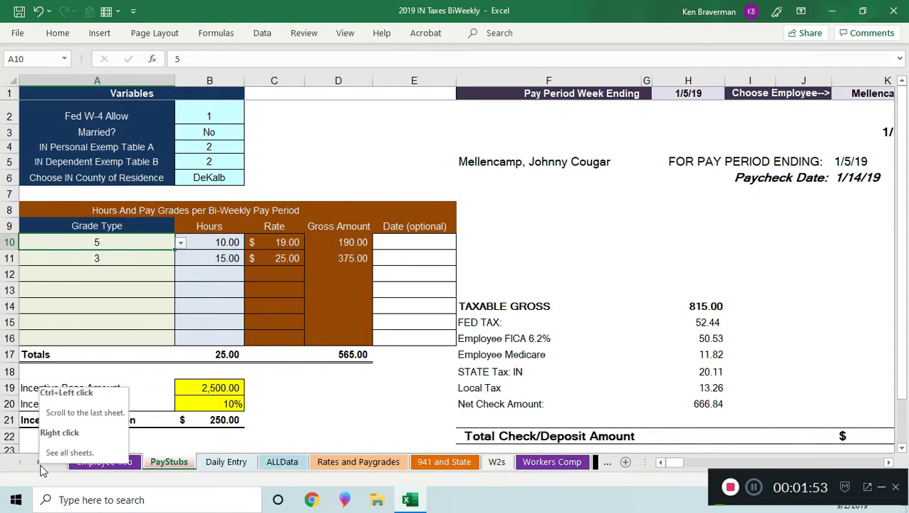
- On the Rates and Paygrades sheet, rename pay grade 1 as Regular
click(332, 464)
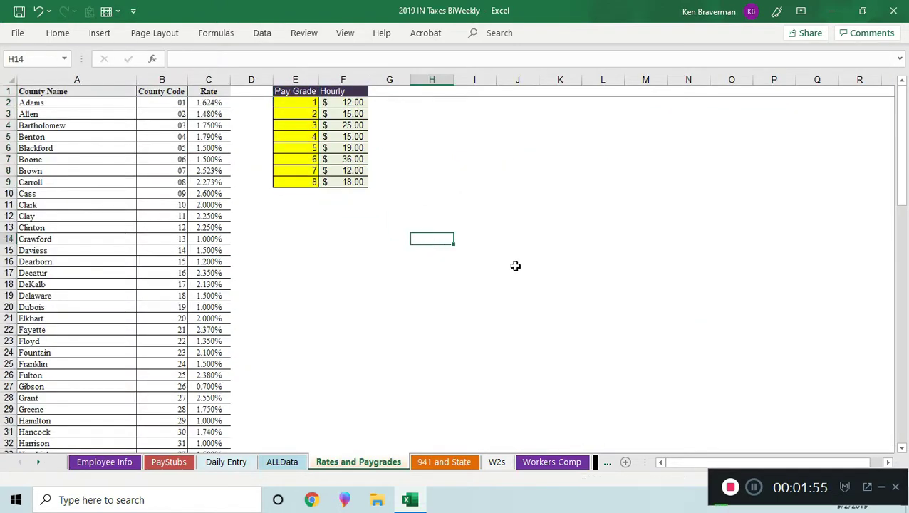
scroll(515, 266, up, 5)
click(481, 119)
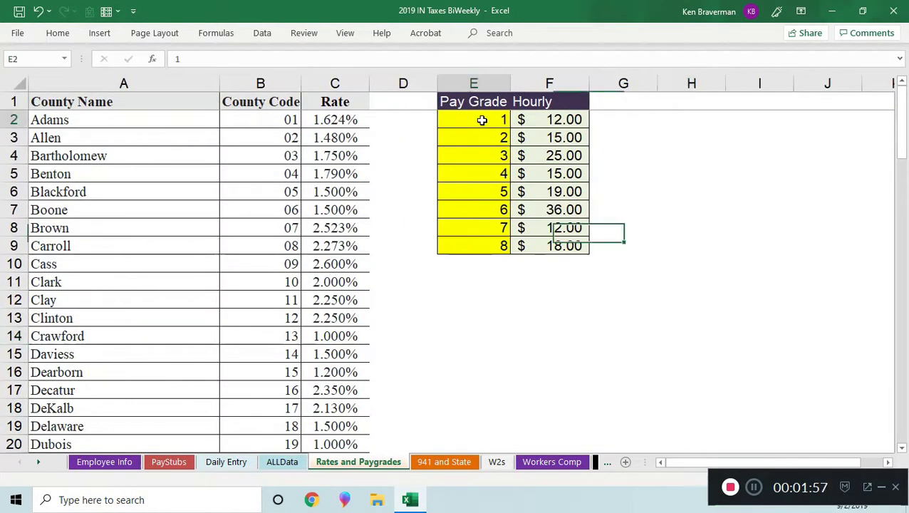
text(Regula)
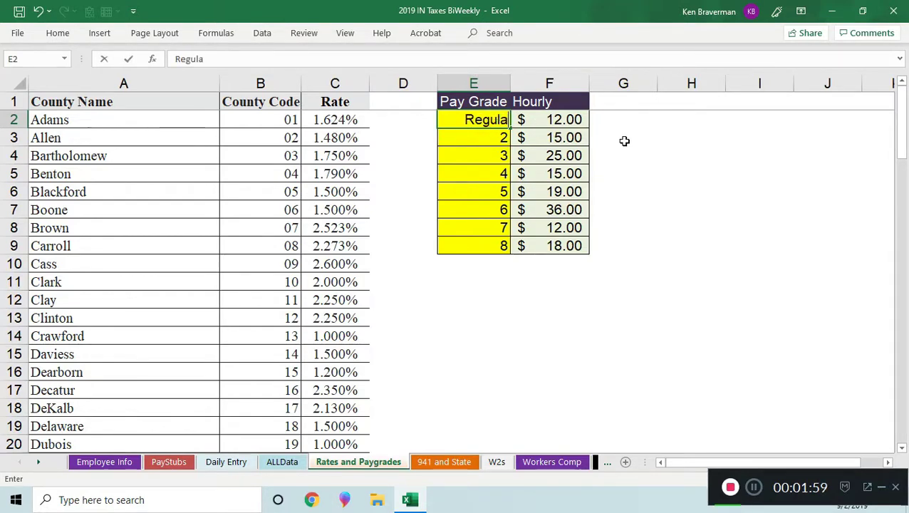
text(r)
key(Return)
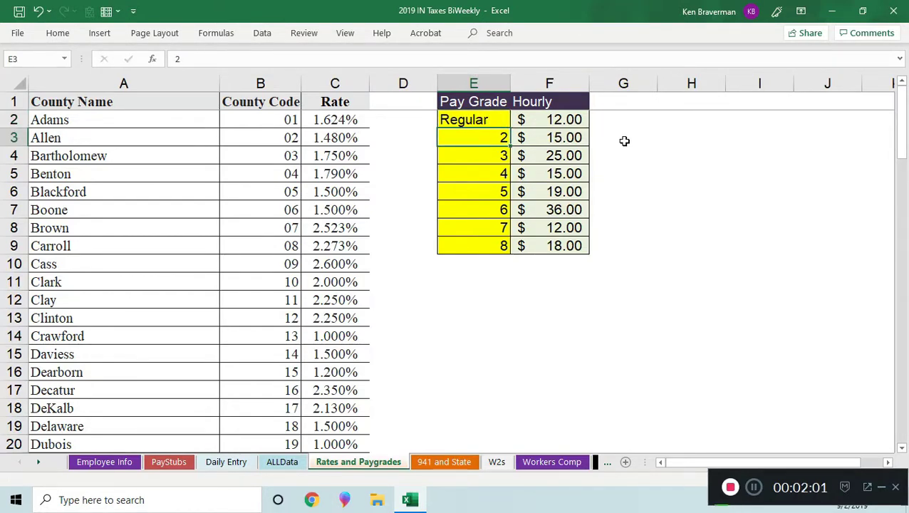
- Rename pay grade 2 as OT and set its hourly rate to 18
text(OT)
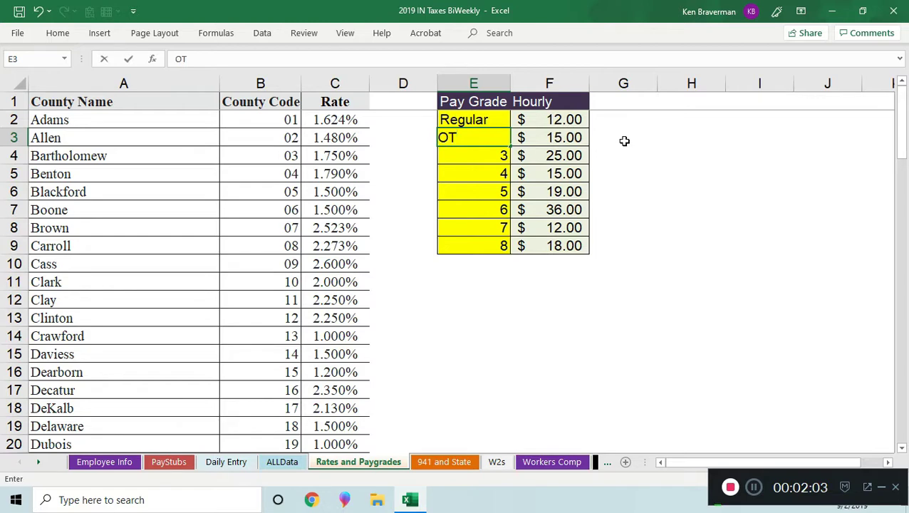
key(Tab)
text(18)
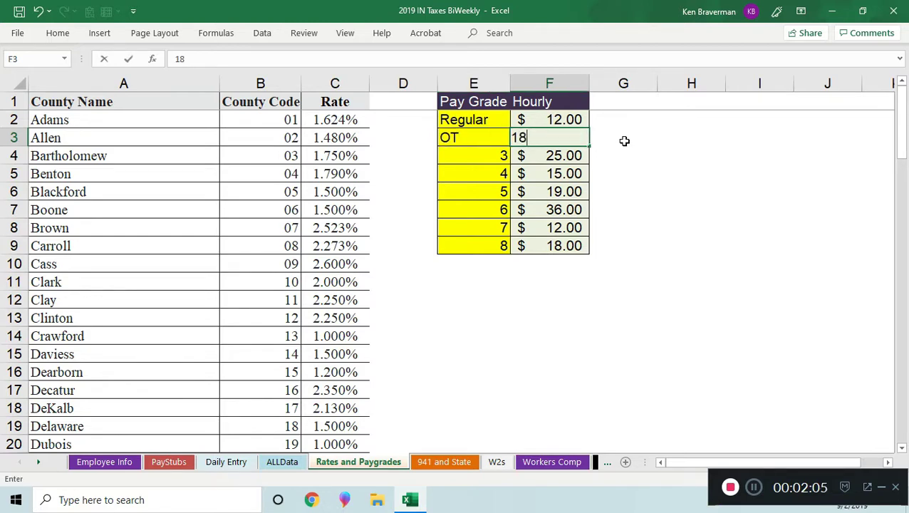
key(Return)
- Rename pay grade 3 as Holiday and set its hourly rate to 24
text(Holiday)
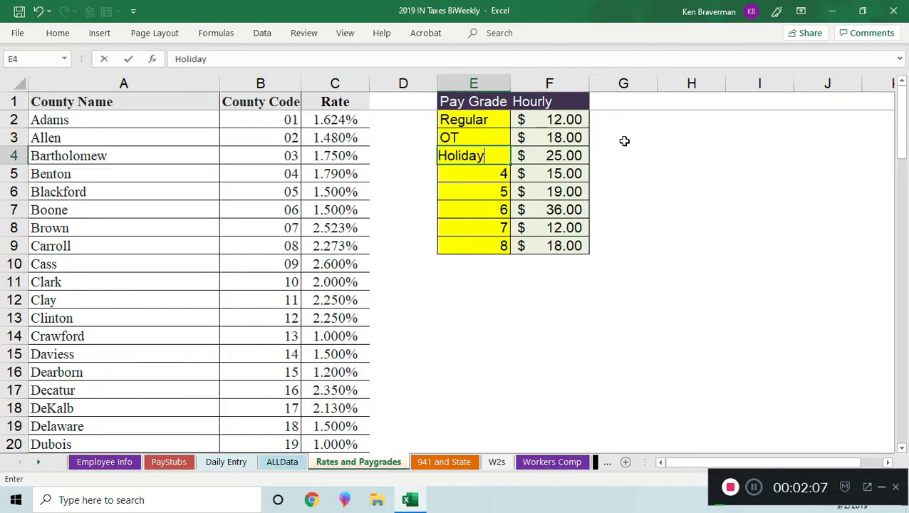
key(Tab)
text(24)
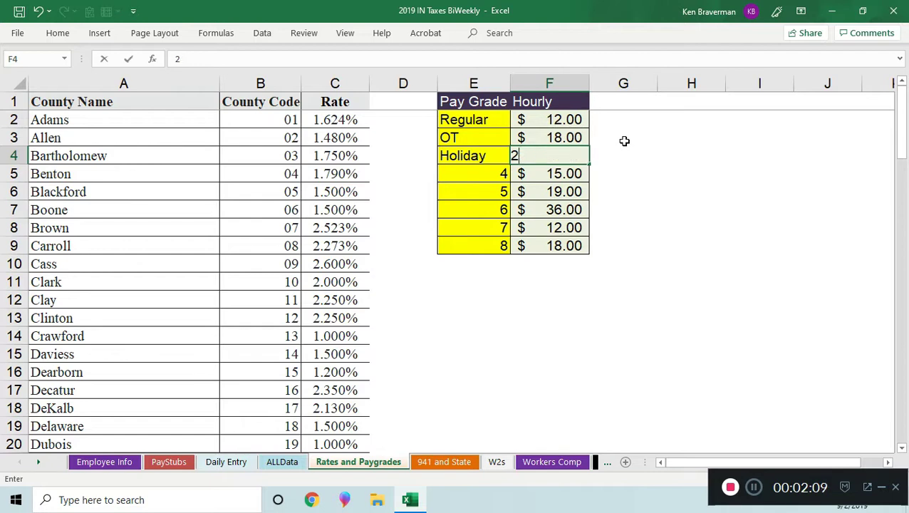
key(Return)
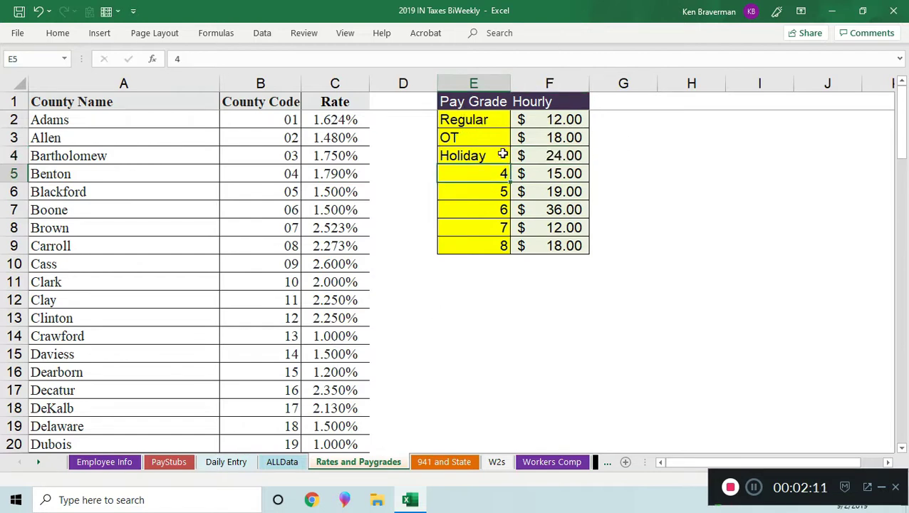
- On the PayStubs sheet, change the first row's grade type to OT and inspect its rate formula
click(168, 461)
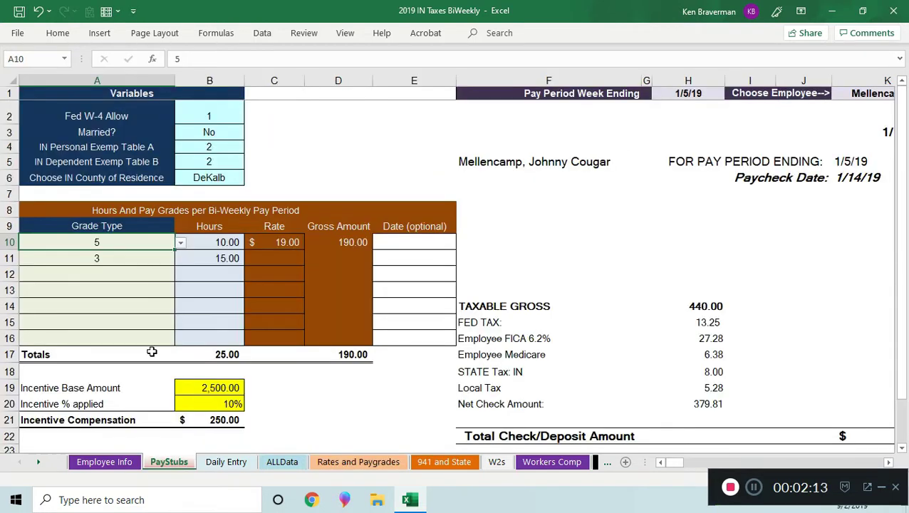
click(181, 242)
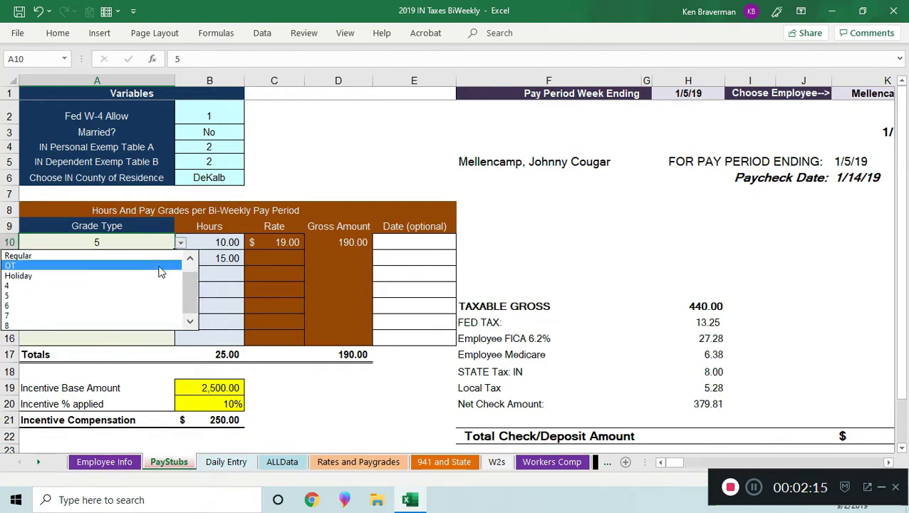
click(161, 265)
click(167, 258)
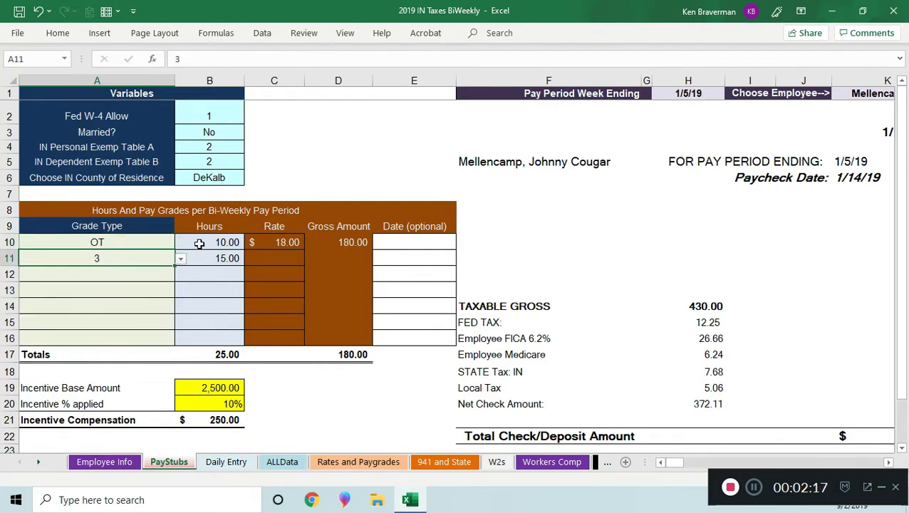
click(282, 247)
ctrl+scroll(279, 293, up, 1)
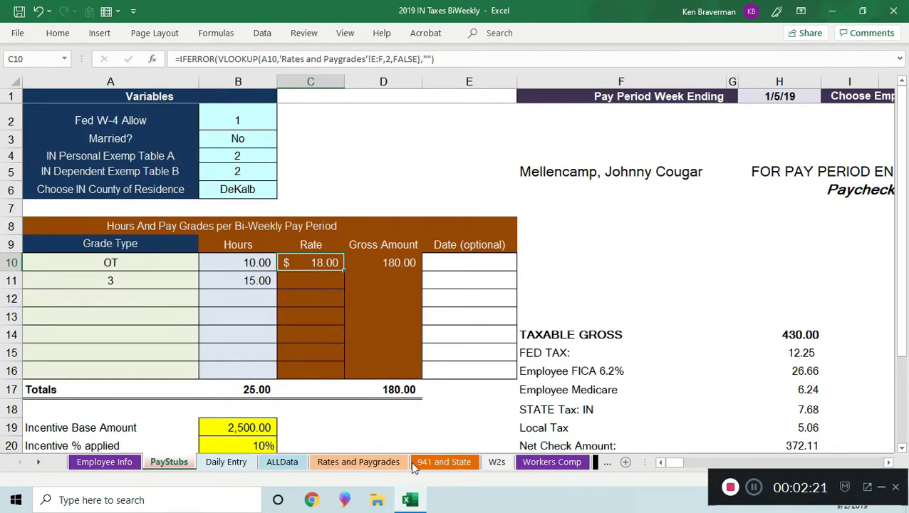
- Check the pay grade list on the Rates and Paygrades sheet and set the second pay stub row's grade type to 5
click(369, 465)
drag(498, 103, 514, 236)
click(514, 231)
click(168, 462)
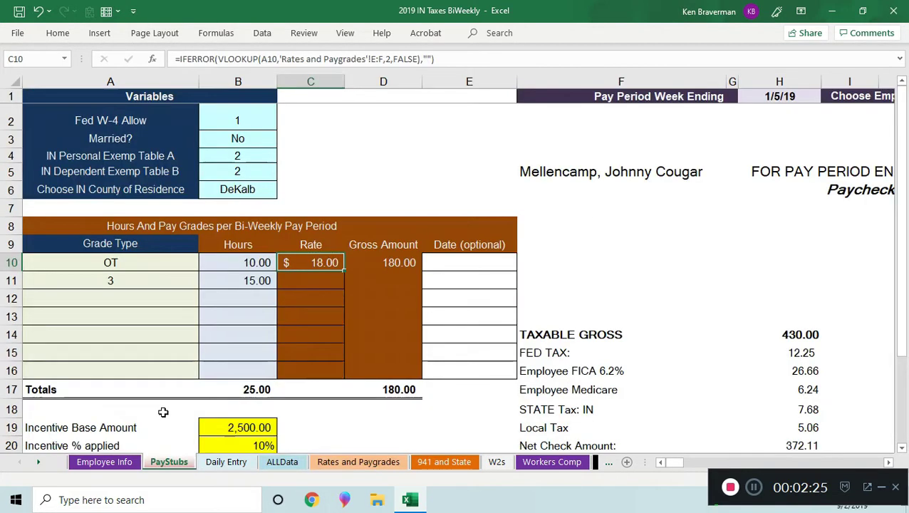
click(193, 279)
click(205, 282)
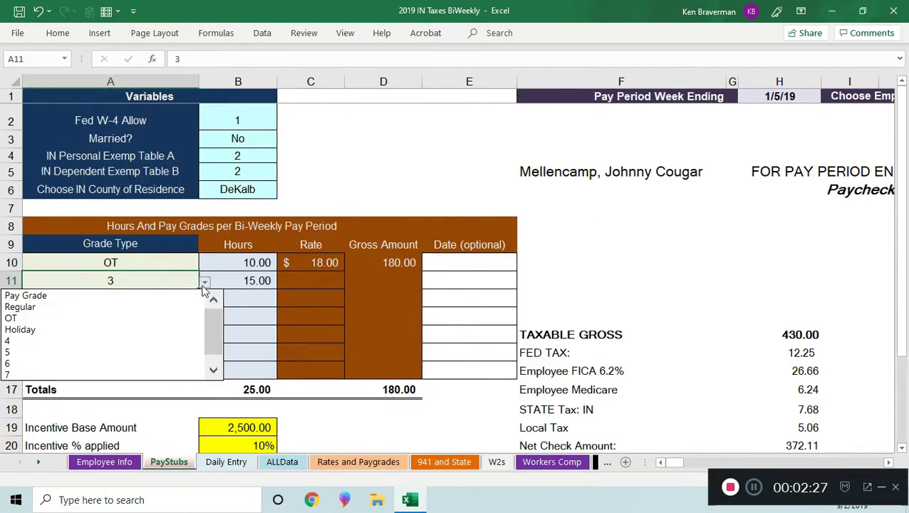
click(165, 353)
- Set the hours in the second row of the hours and pay grades table to 20
click(262, 282)
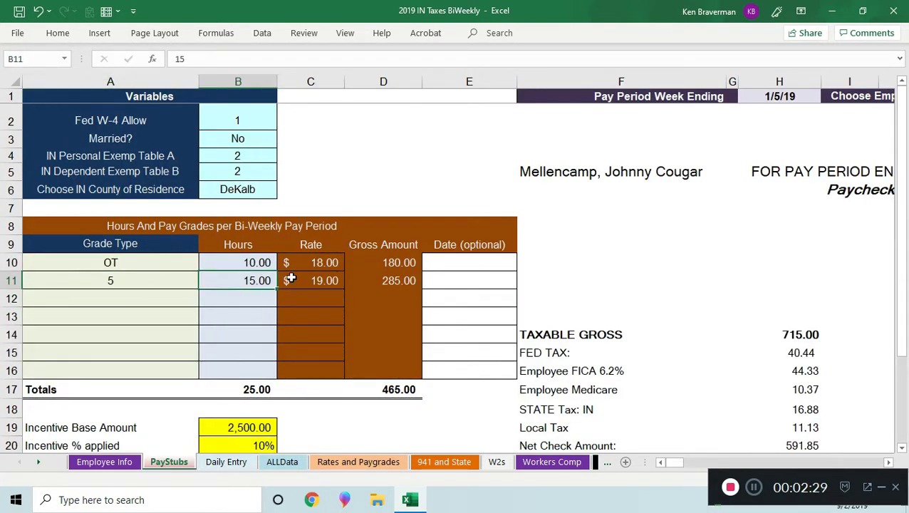
text(20)
key(Return)
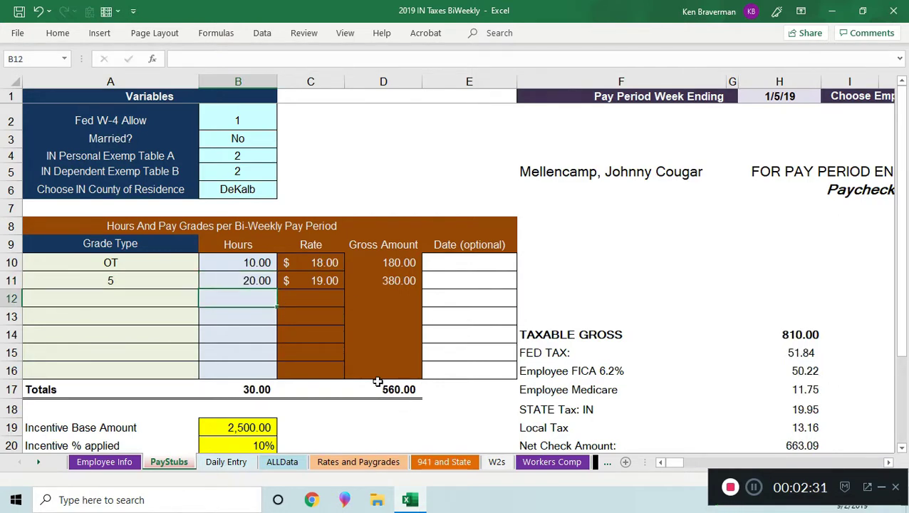
- Set the Incentive Base Amount to 5000 and the Incentive % applied to 15%
scroll(259, 387, down, 1)
click(207, 391)
text(5000)
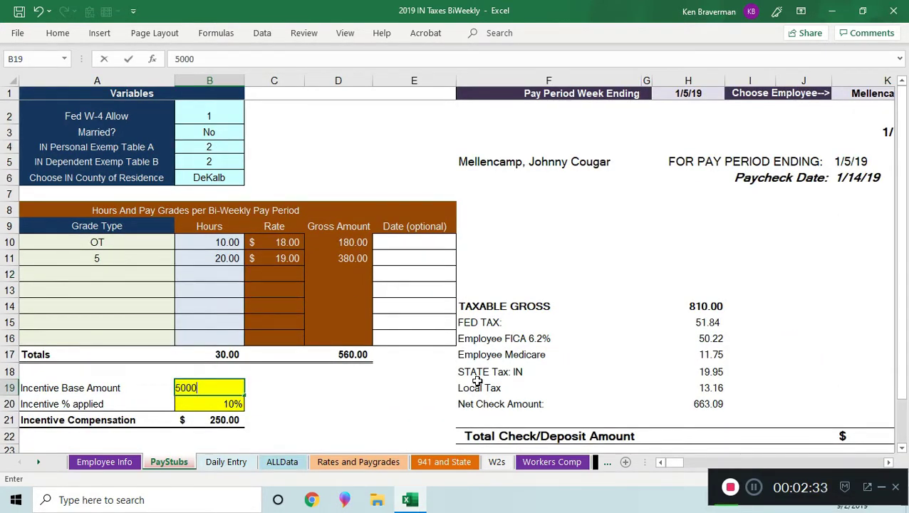
key(Return)
text(15)
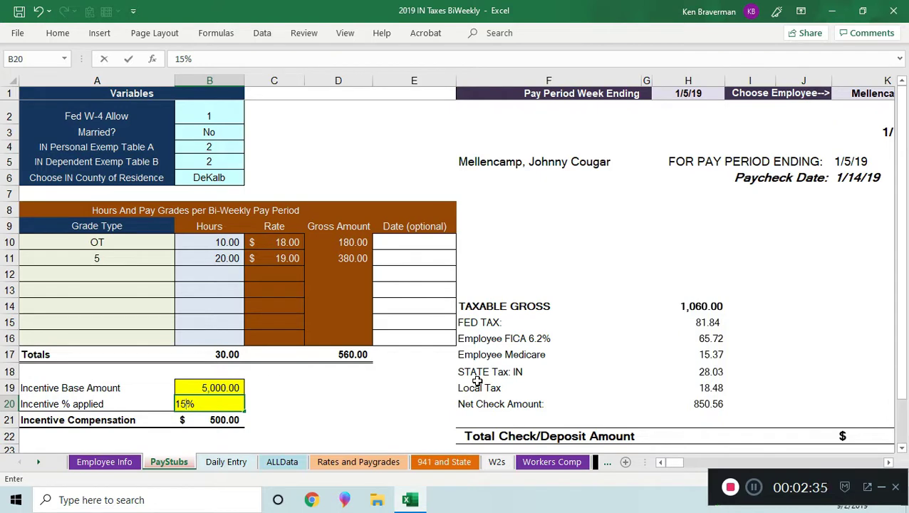
key(Return)
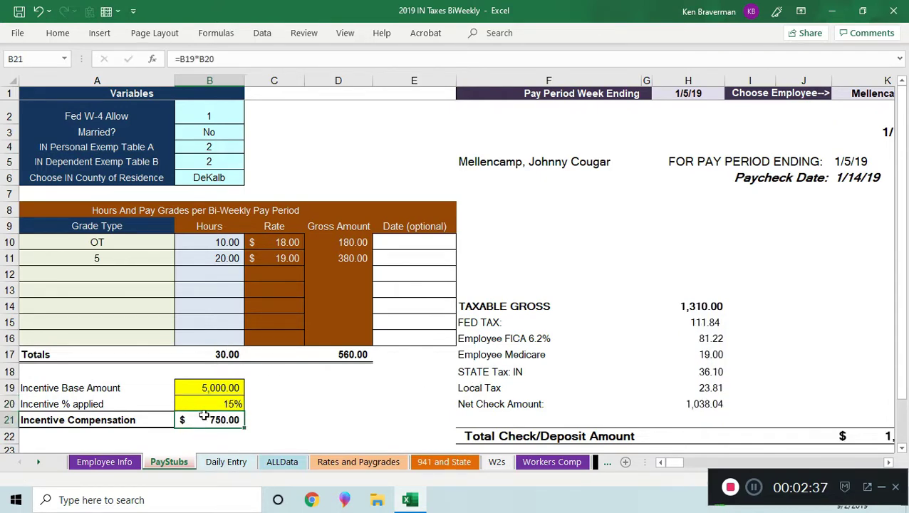
- Choose Decatur as the IN County of Residence in the pay stub variables
click(199, 177)
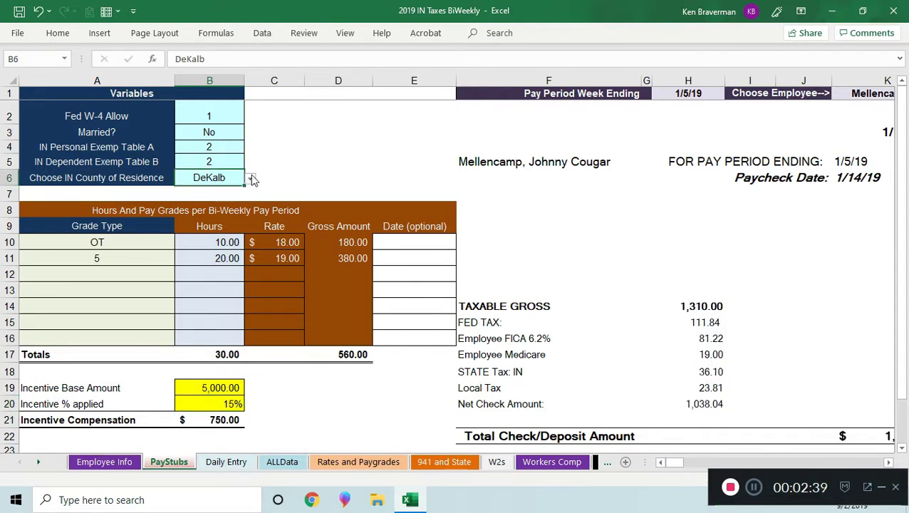
click(251, 178)
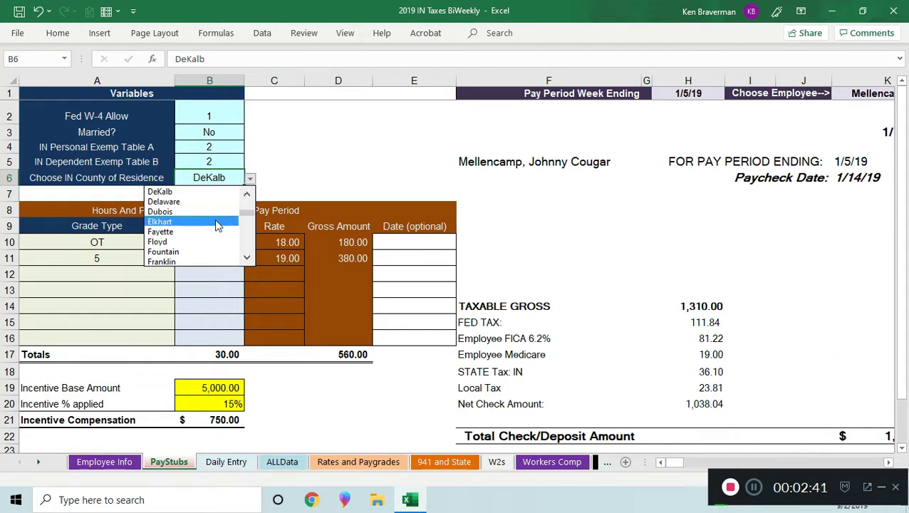
click(247, 195)
click(248, 196)
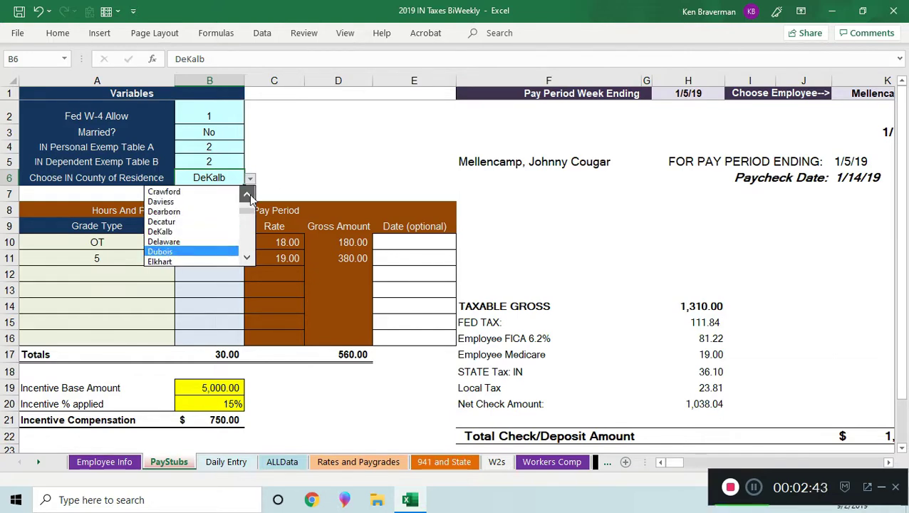
click(248, 195)
click(248, 196)
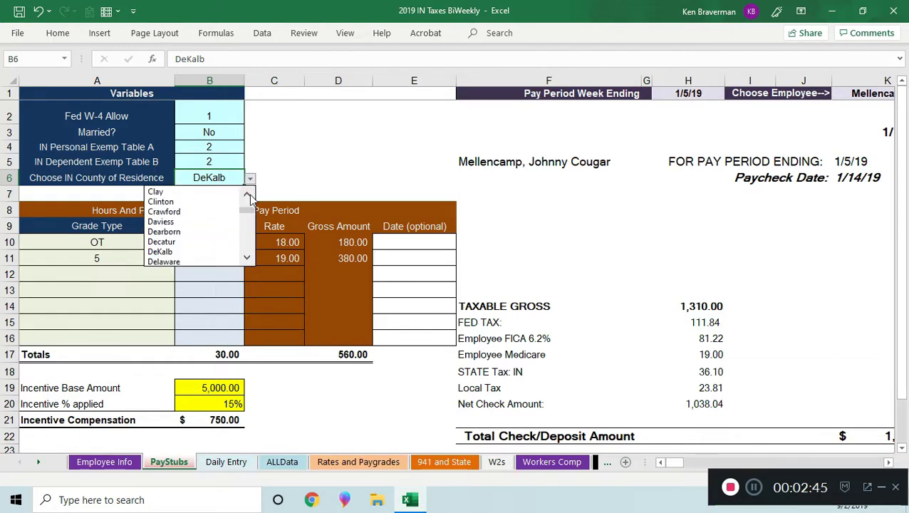
click(248, 196)
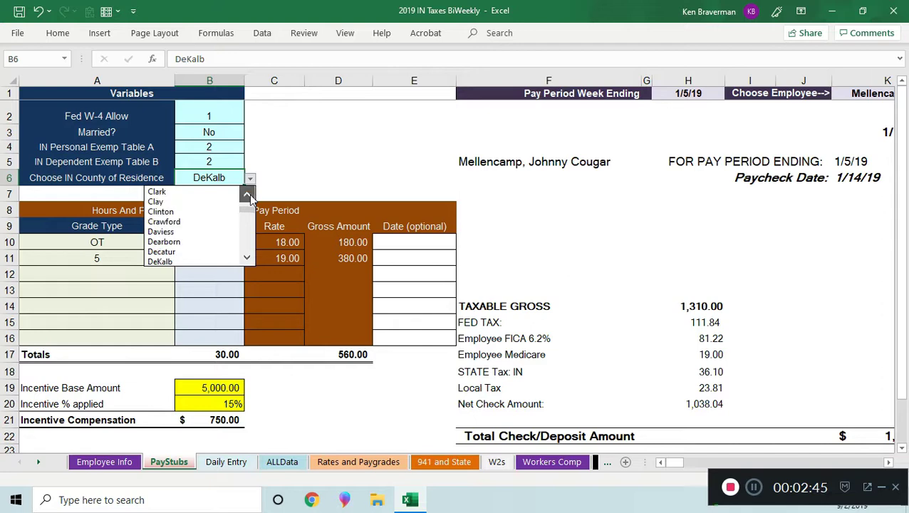
click(217, 252)
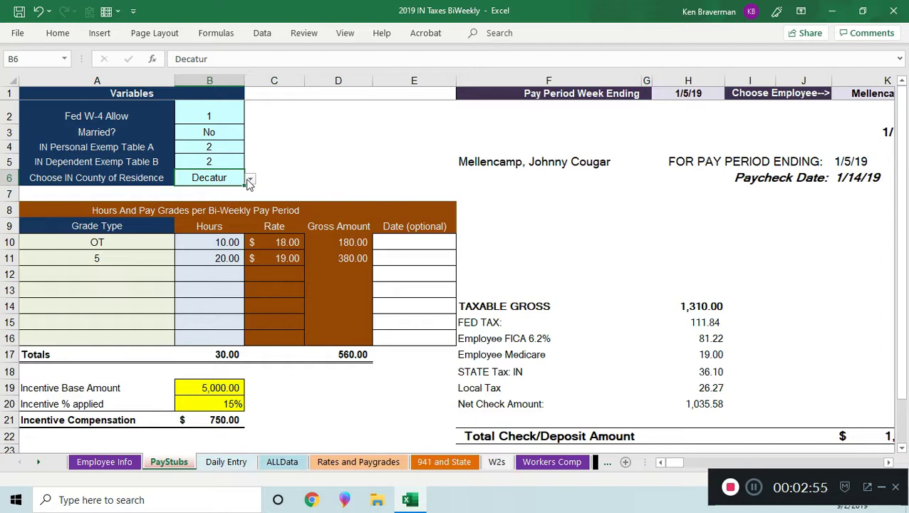
- Try a value of 8 for IN Dependent Exemp Table B and check the total check amount
click(222, 161)
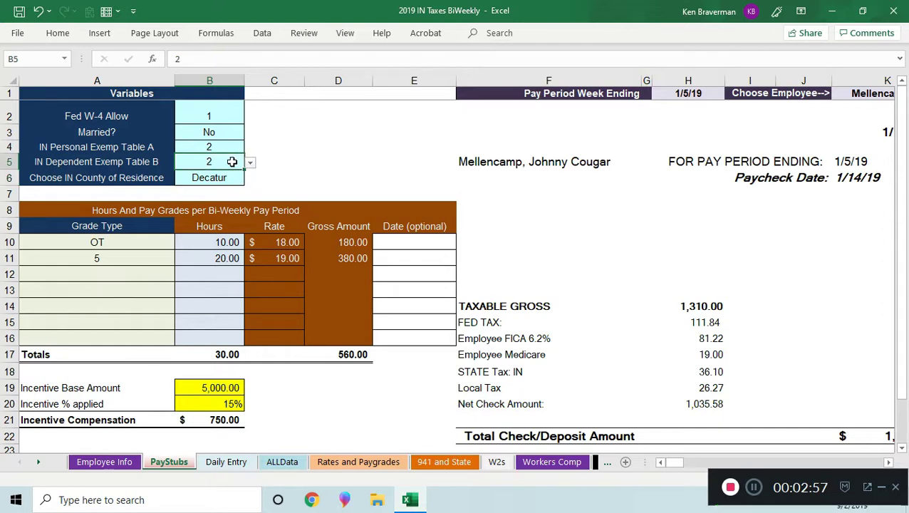
click(250, 162)
drag(247, 217, 245, 235)
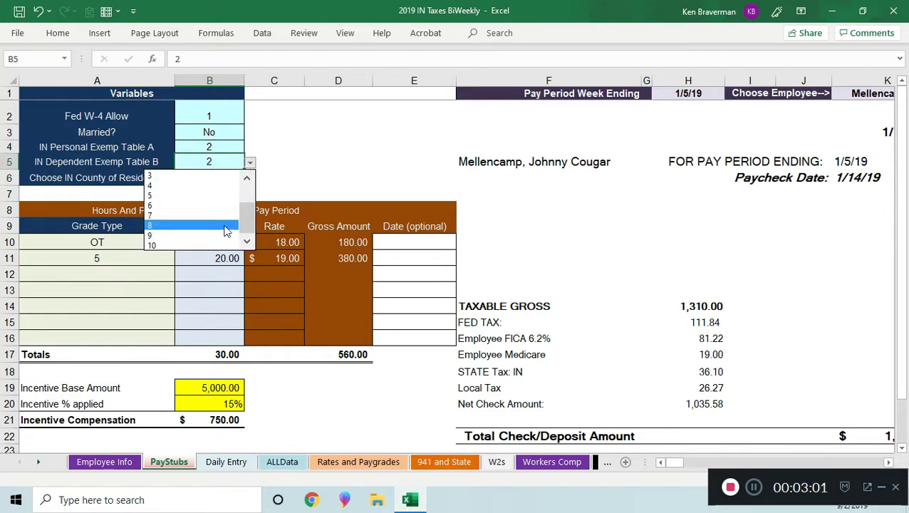
click(220, 226)
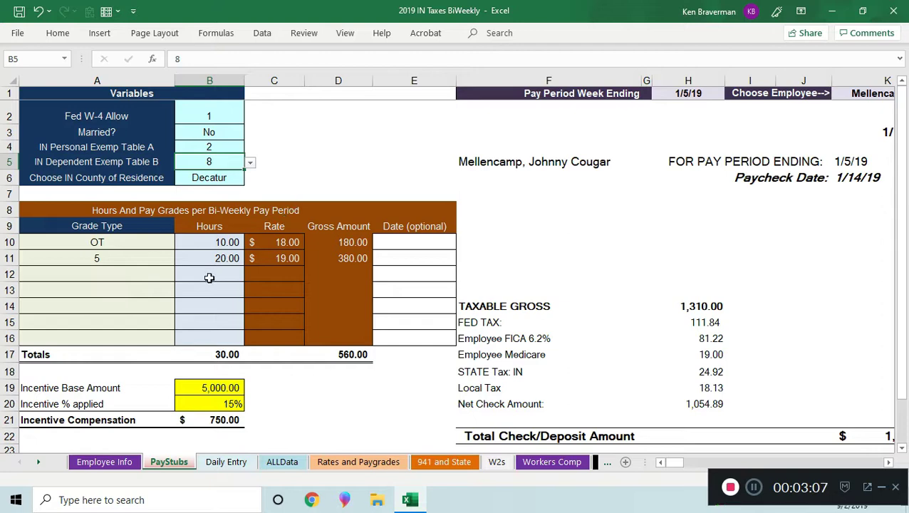
click(209, 248)
click(216, 417)
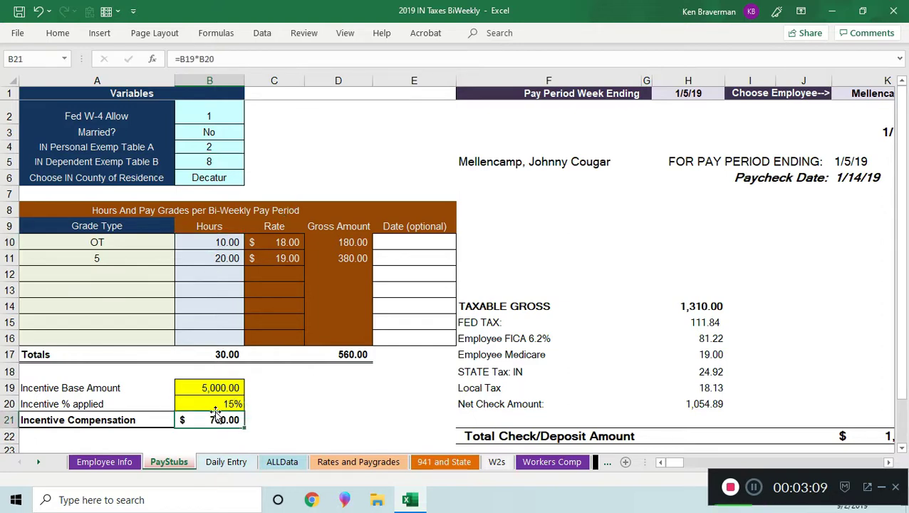
click(207, 385)
scroll(372, 258, down, 1)
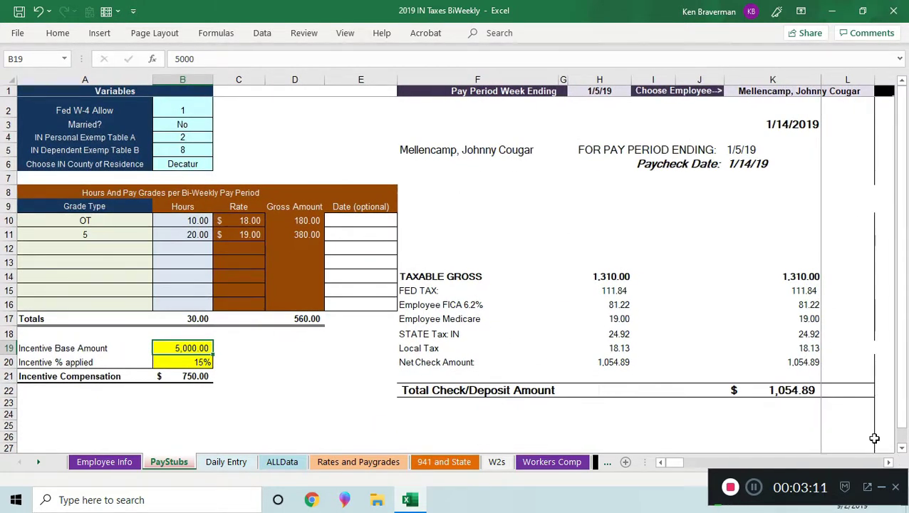
click(754, 391)
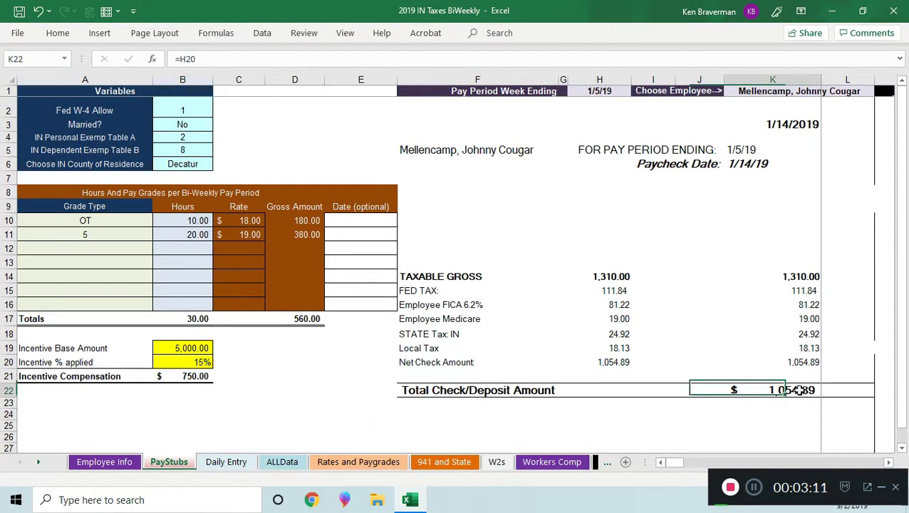
- Set IN Dependent Exemp Table B to 5 and inspect the state tax cell
click(193, 150)
click(217, 151)
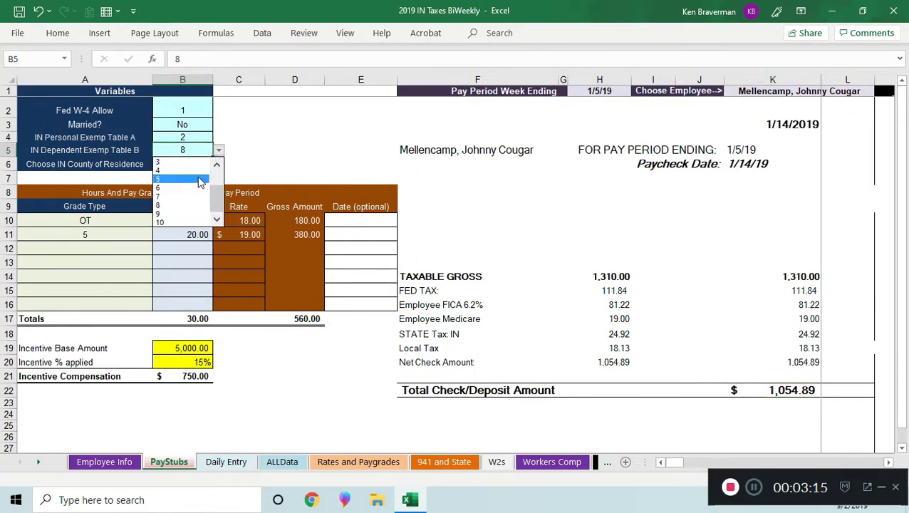
click(199, 178)
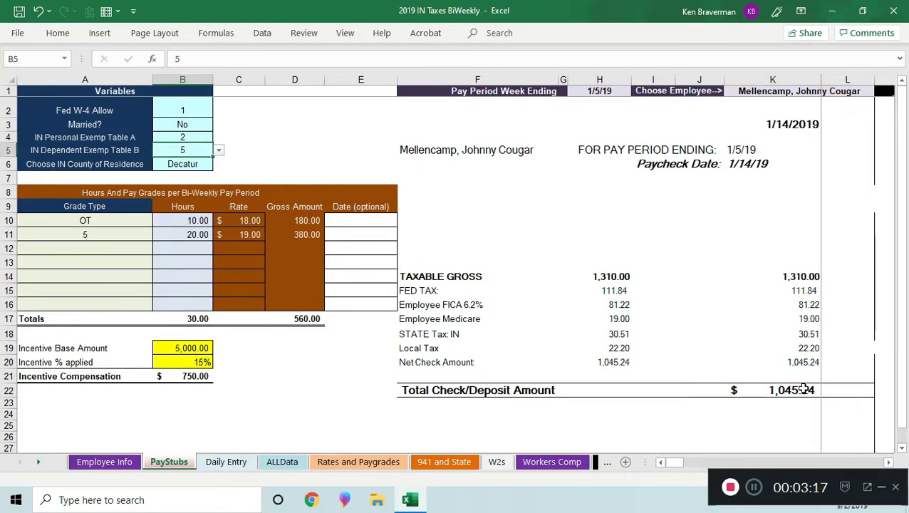
click(757, 329)
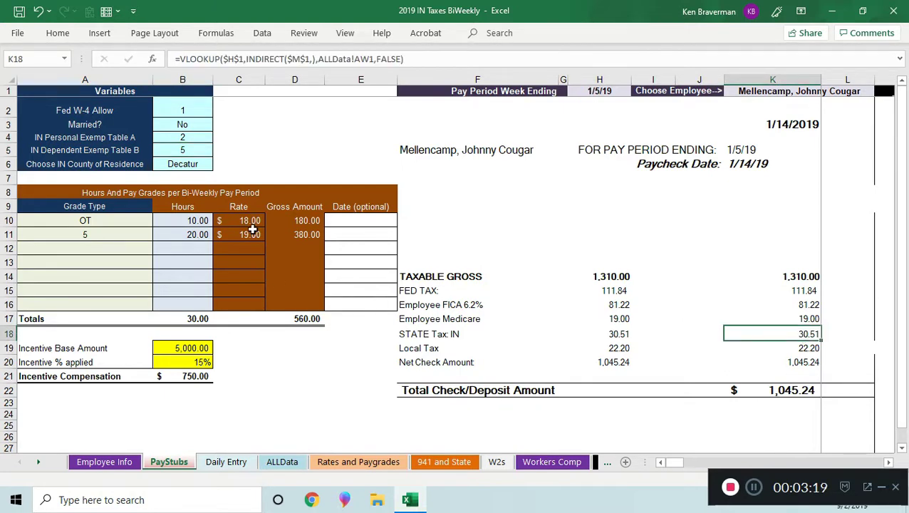
- On the ALLData sheet, unhide the hidden columns between B and AE
click(231, 462)
click(282, 461)
ctrl+scroll(307, 253, up, 2)
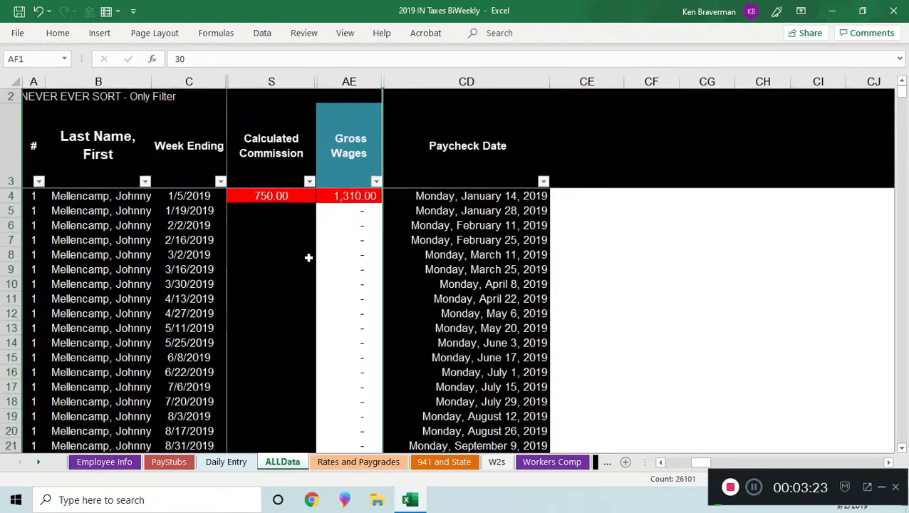
drag(121, 80, 393, 84)
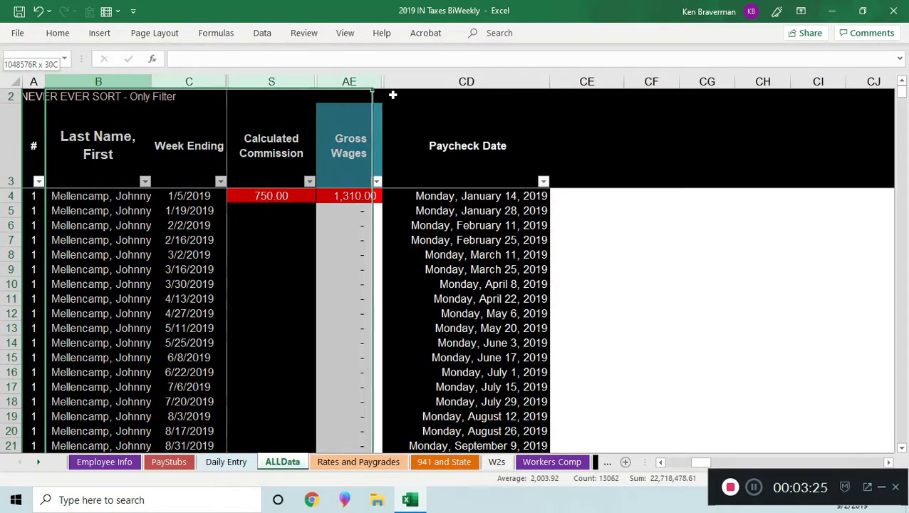
right_click(354, 227)
click(417, 455)
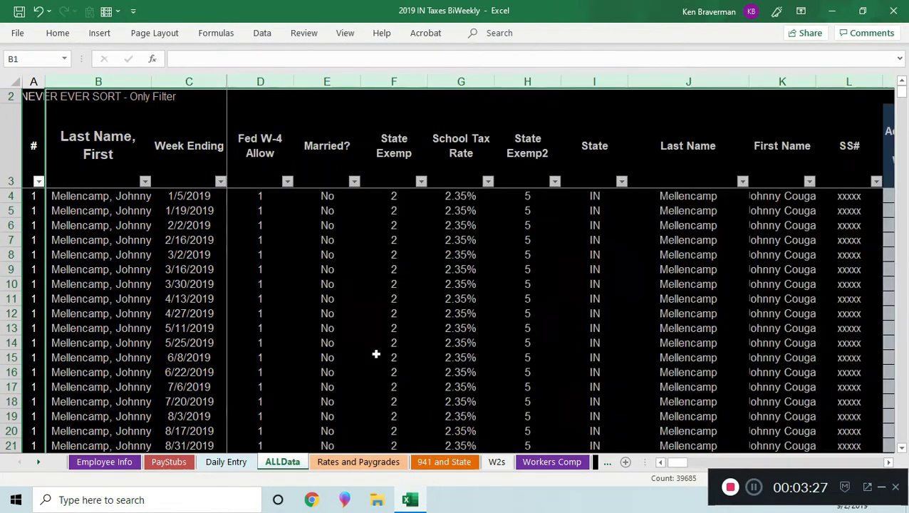
ctrl+scroll(408, 217, down, 2)
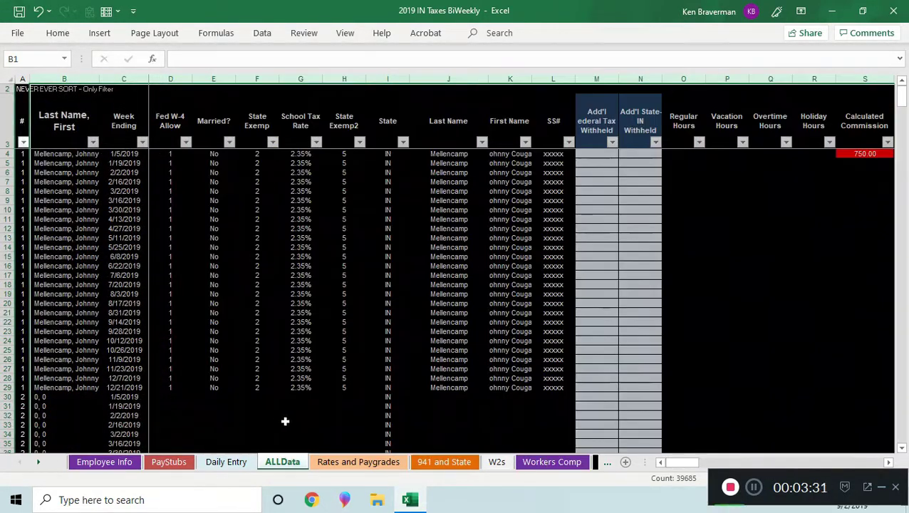
- On the Employee Info sheet, replace employee 1's last name with Bobby and first name with Knight
click(158, 462)
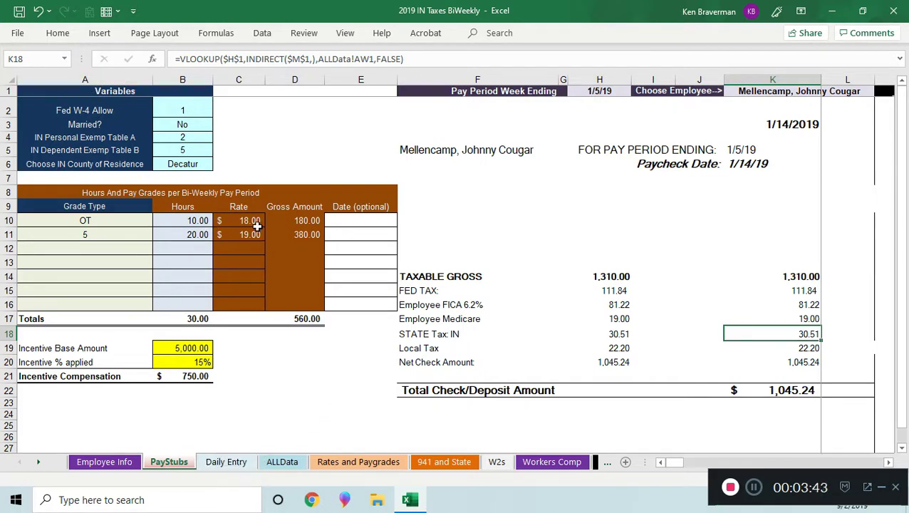
click(190, 112)
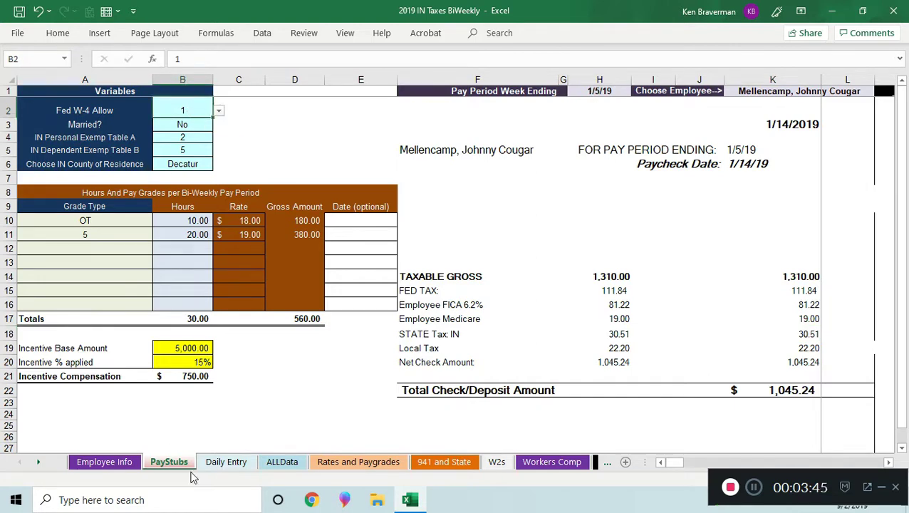
click(124, 465)
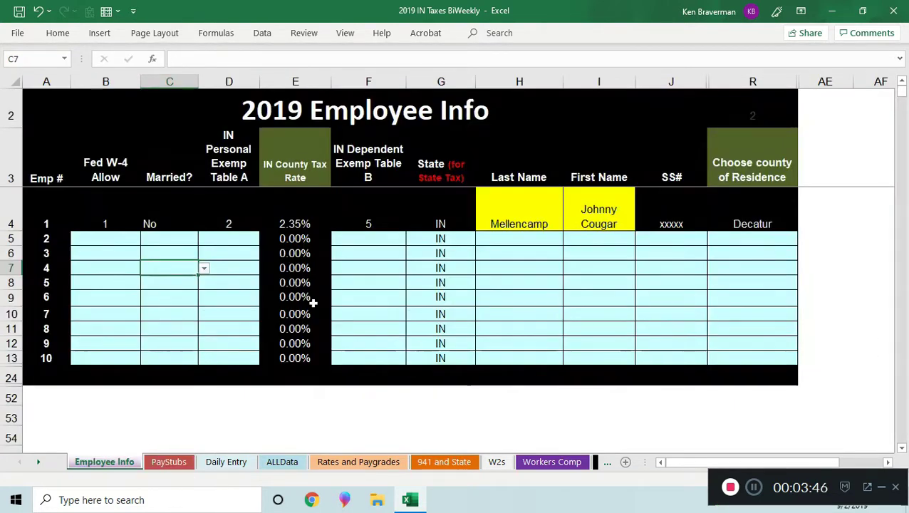
click(535, 199)
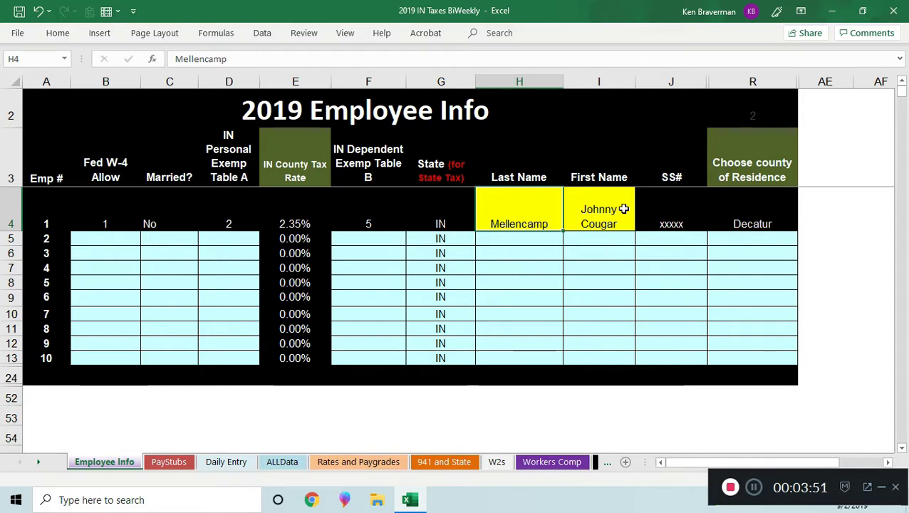
text(Bobby)
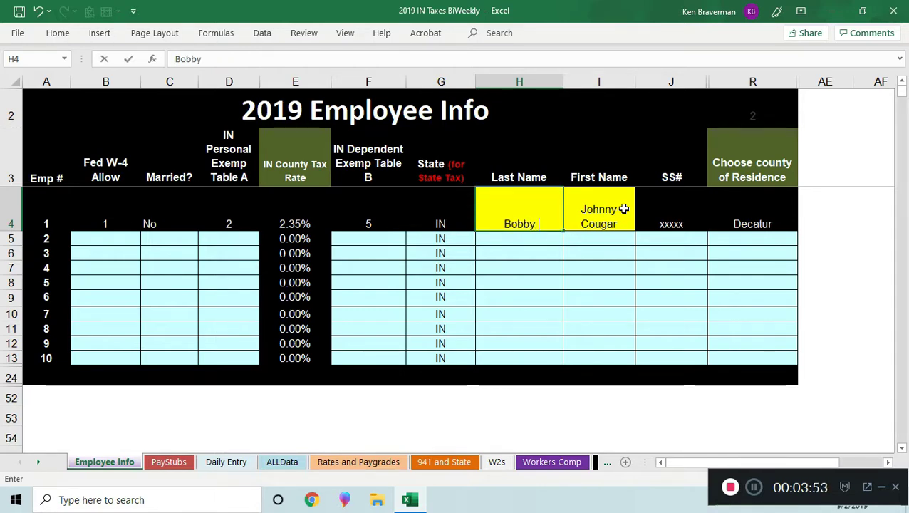
text( K)
key(BackSpace)
key(BackSpace)
key(Tab)
text(Knight)
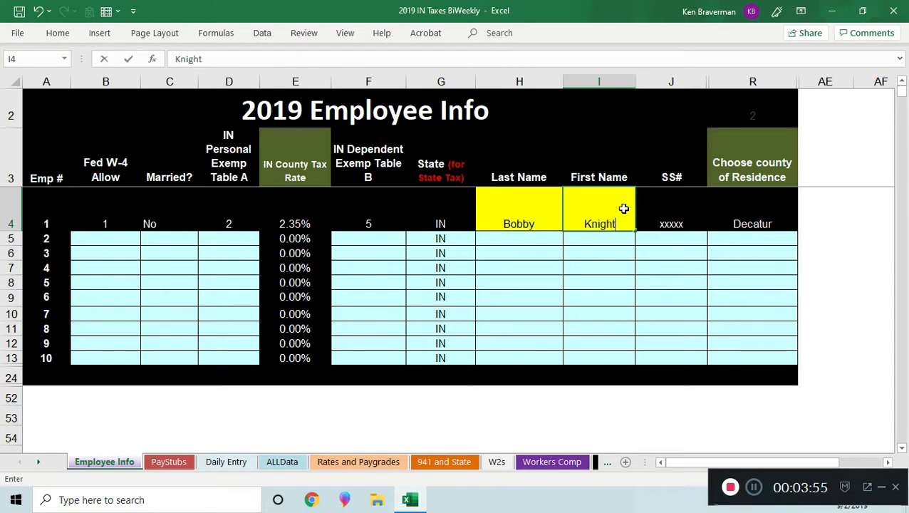
key(Return)
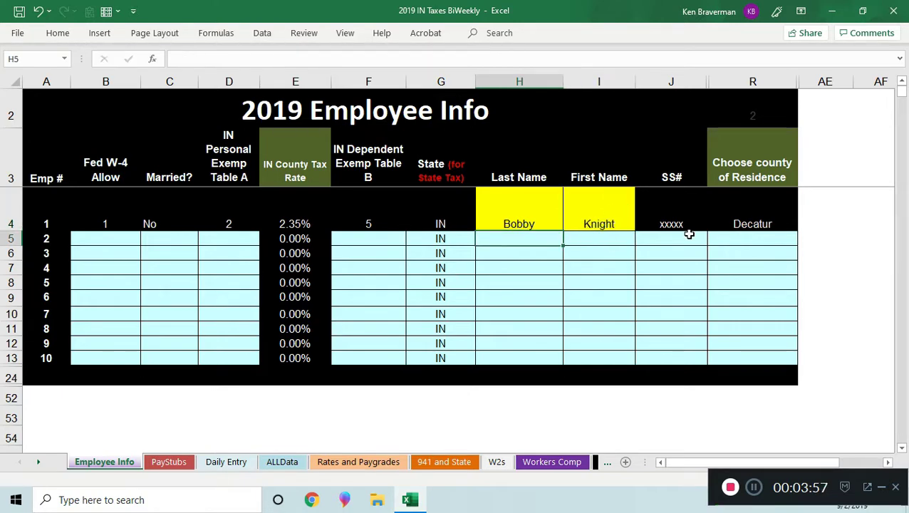
click(594, 214)
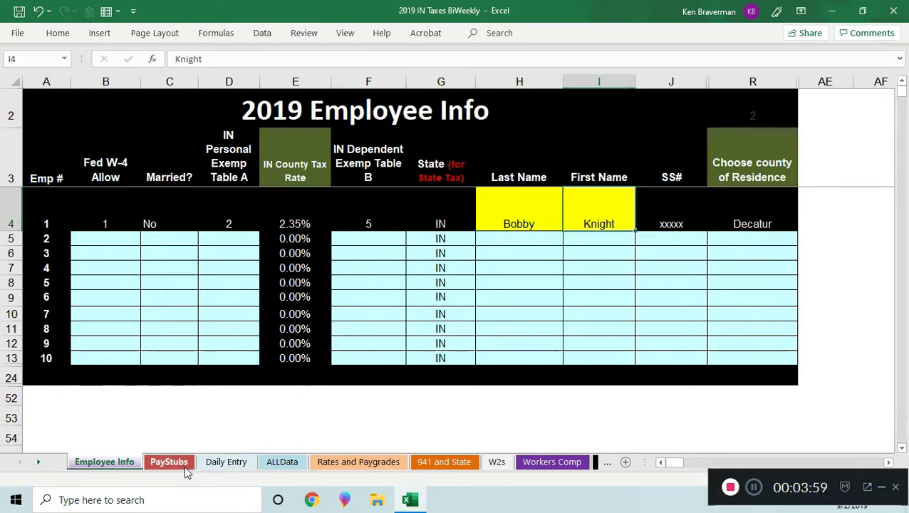
- On the PayStubs sheet, choose "Bobby, Knight" as the employee and inspect the pay period week ending cell
click(178, 463)
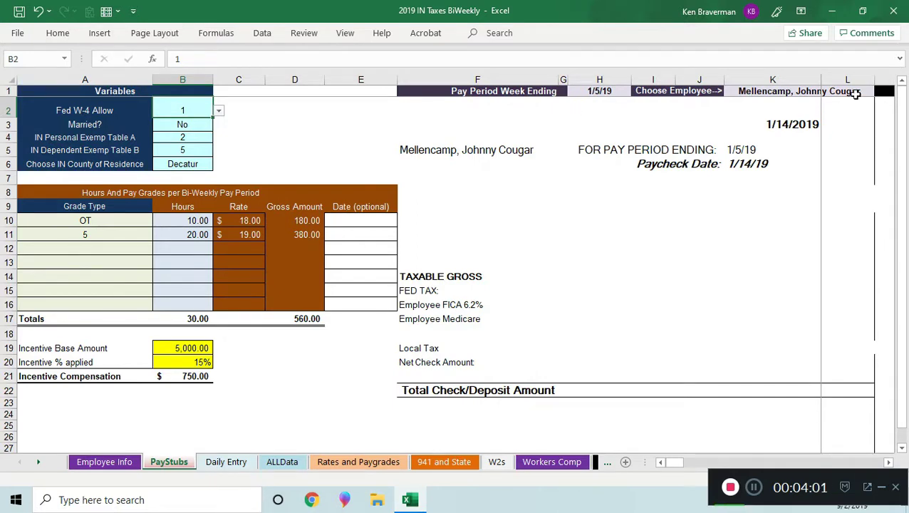
click(854, 91)
click(881, 93)
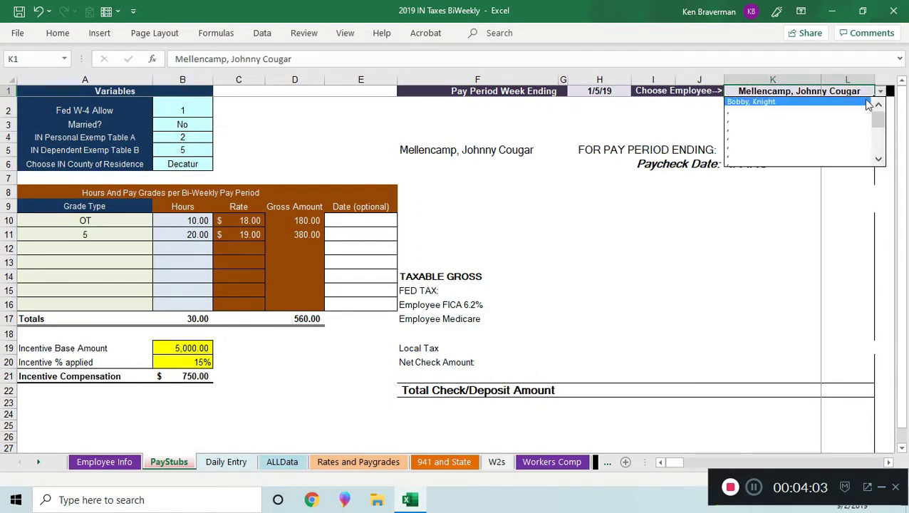
click(865, 104)
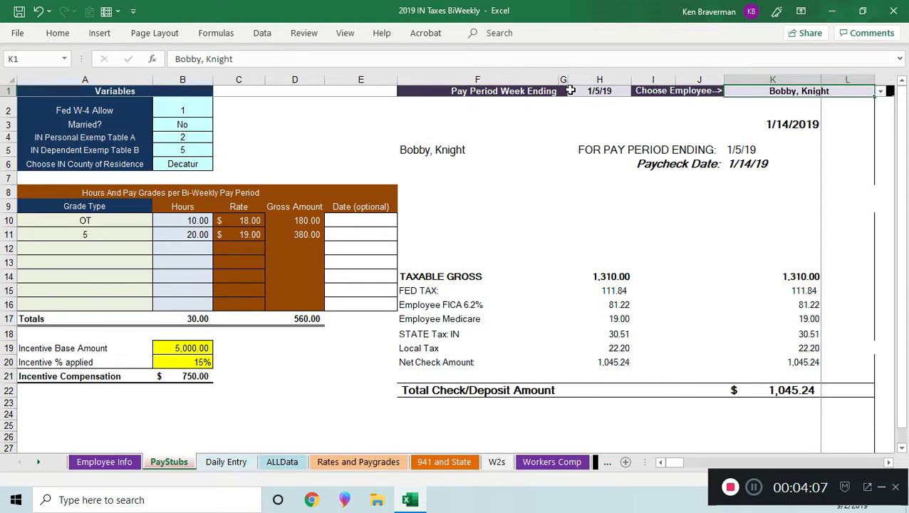
click(591, 80)
click(591, 90)
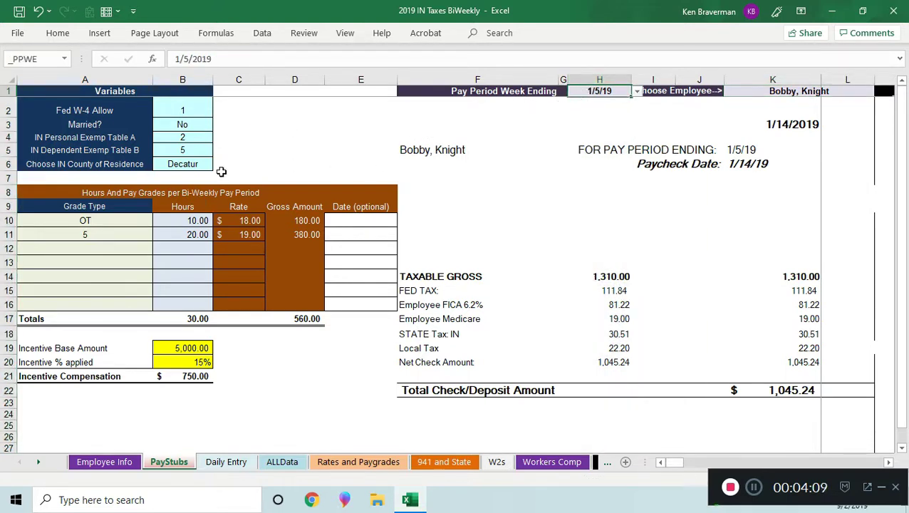
click(279, 161)
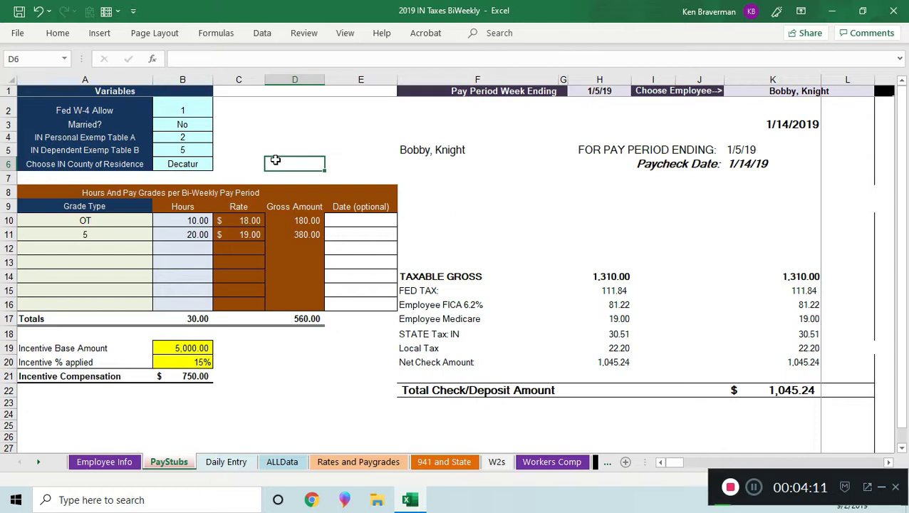